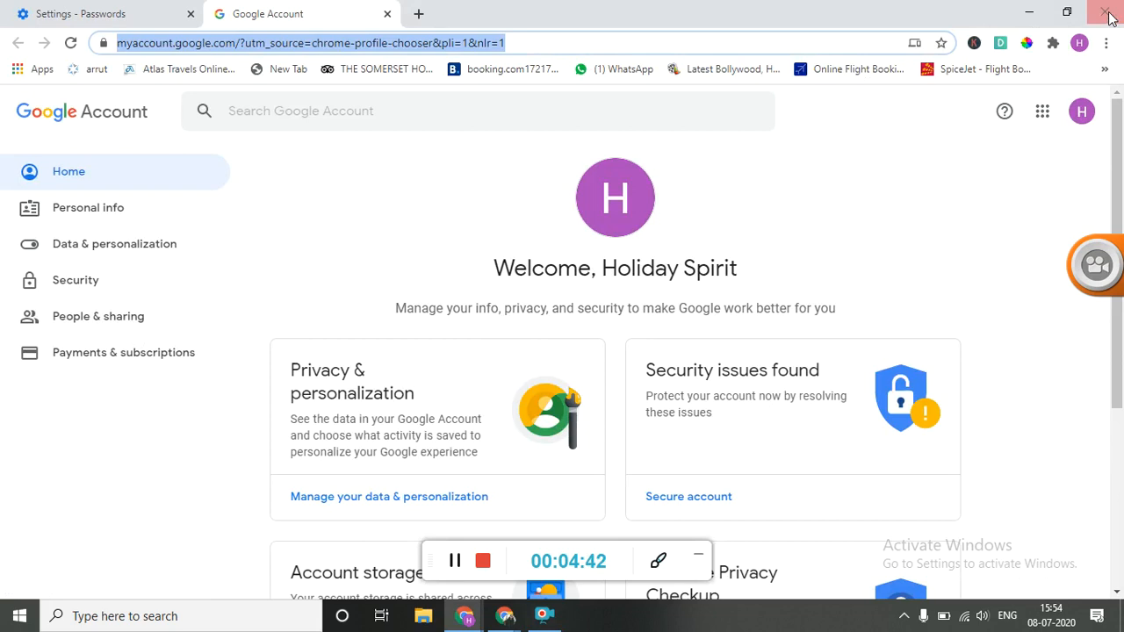
Close the Google Account window and switch to the Demo Form open in Google Forms
left_click(1106, 12)
key("alt+Tab")
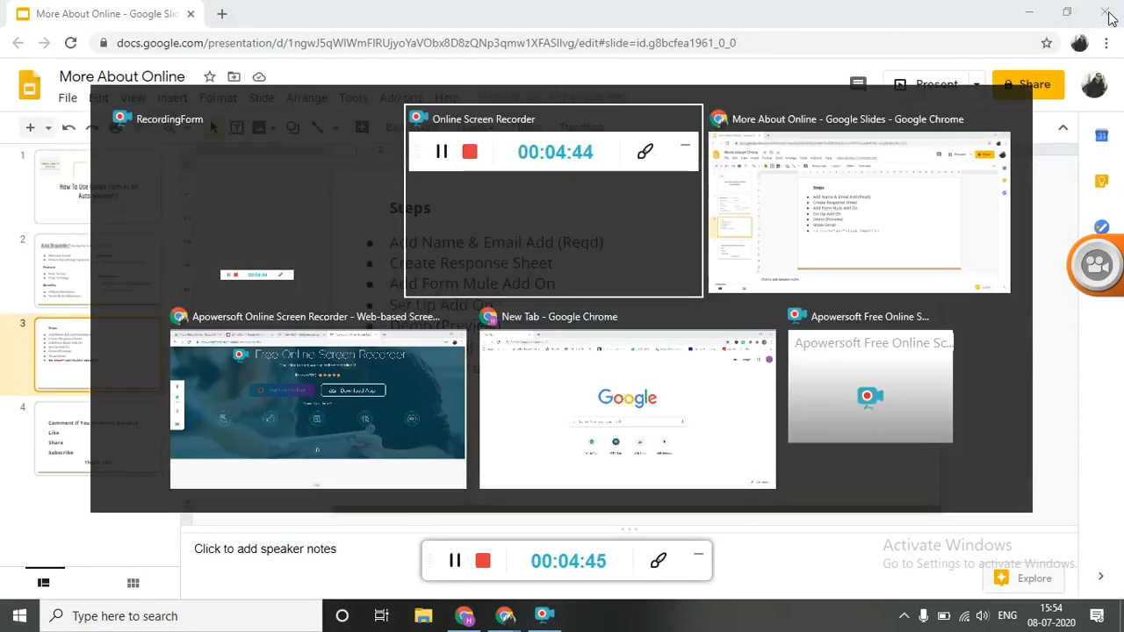
key("alt+Tab")
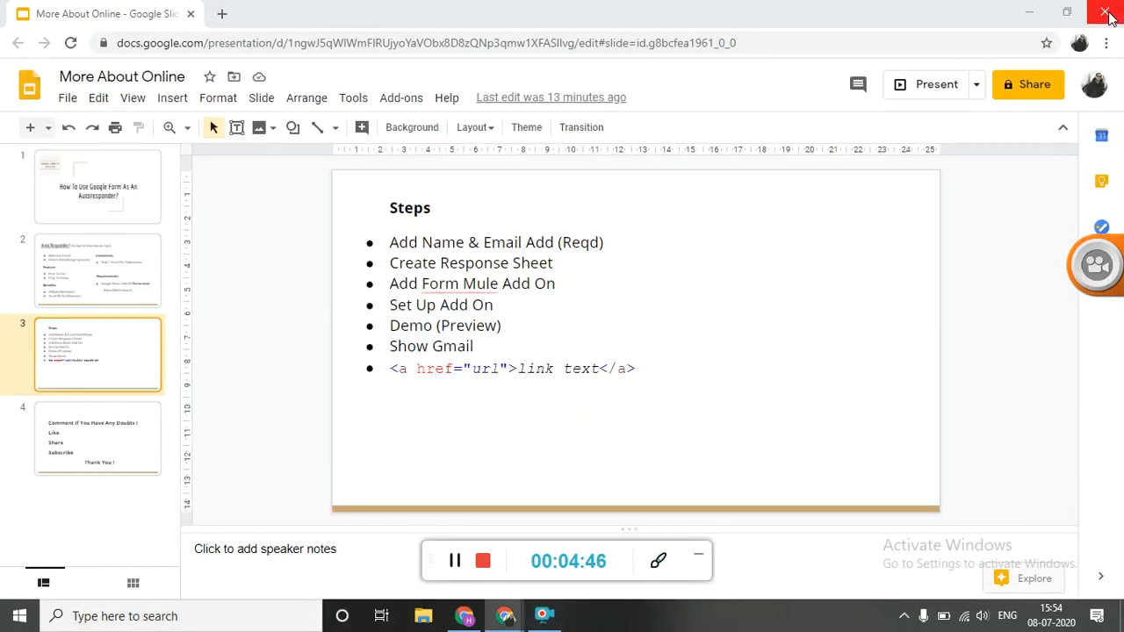
key("alt+Tab")
key("alt+Tab")
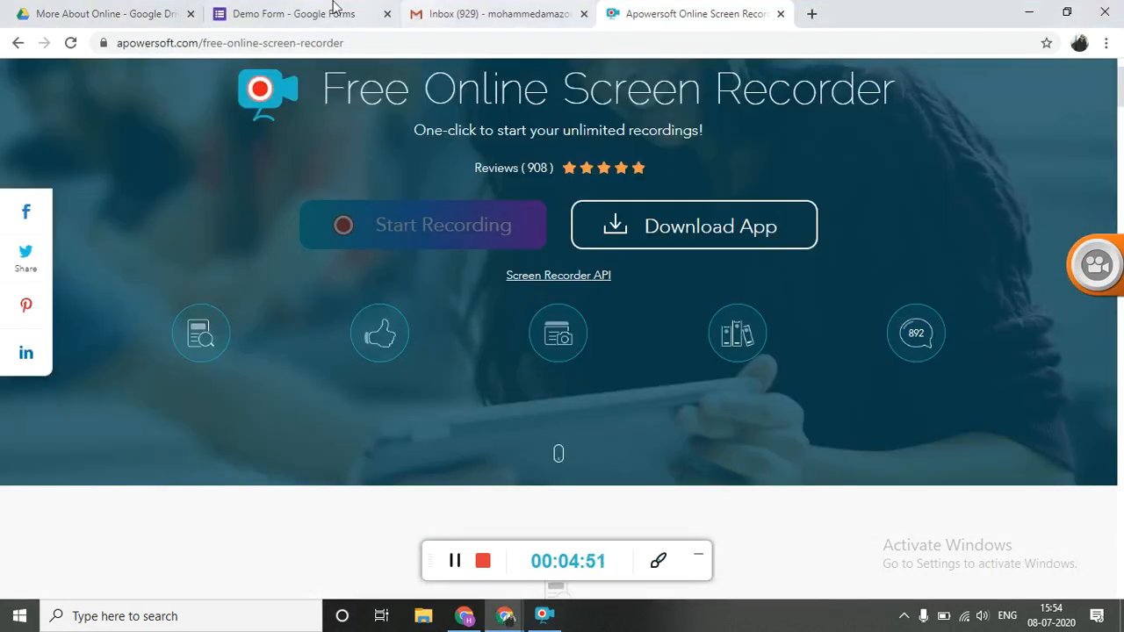
left_click(332, 7)
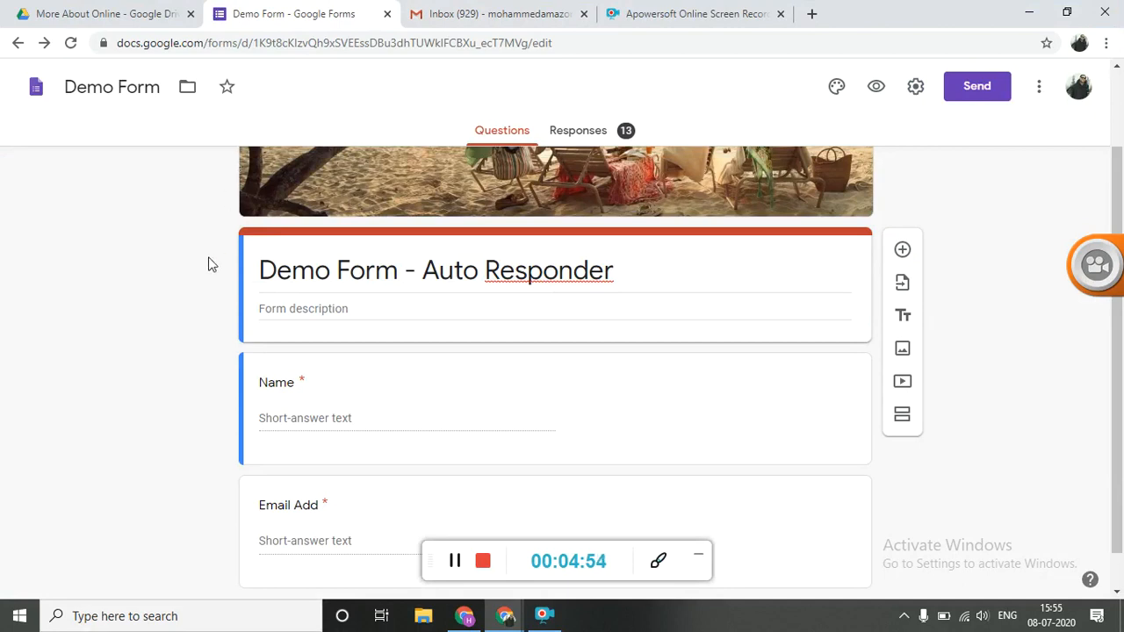
Review the form's Name and Email Add questions, checking the answer type and Required setting of the Name question
scroll(208, 263, "down", 1)
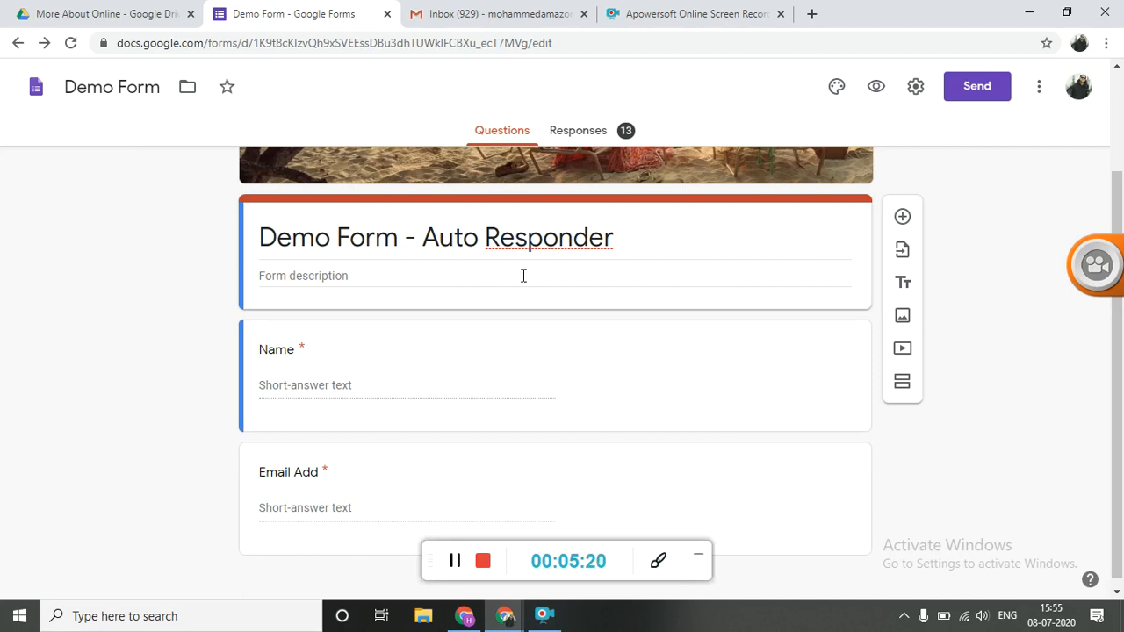
scroll(182, 351, "down", 1)
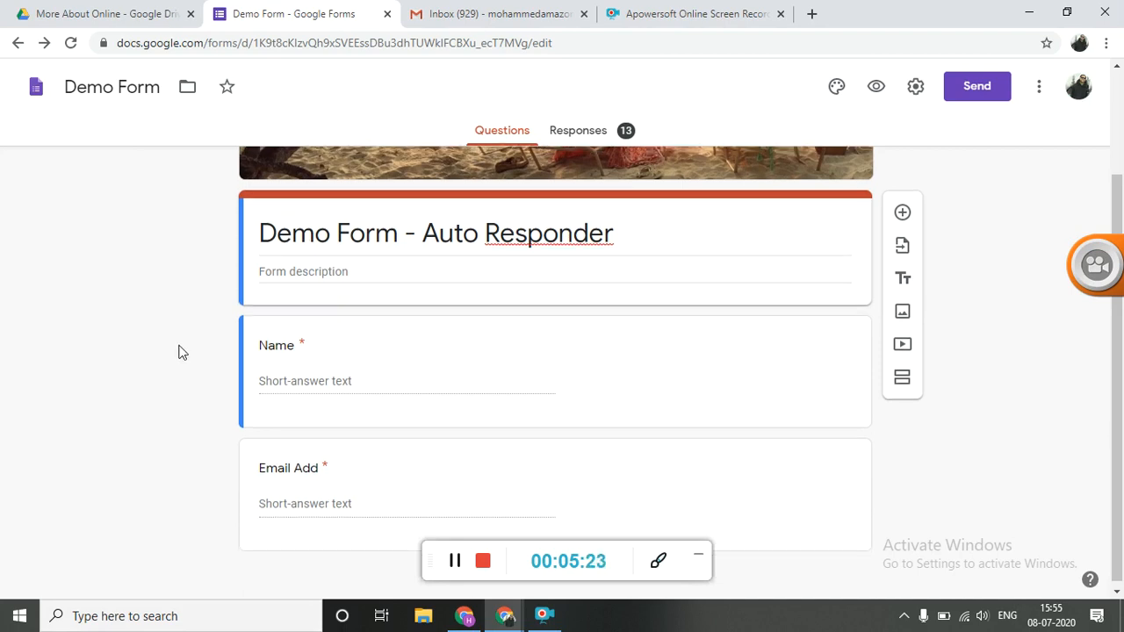
scroll(182, 351, "down", 1)
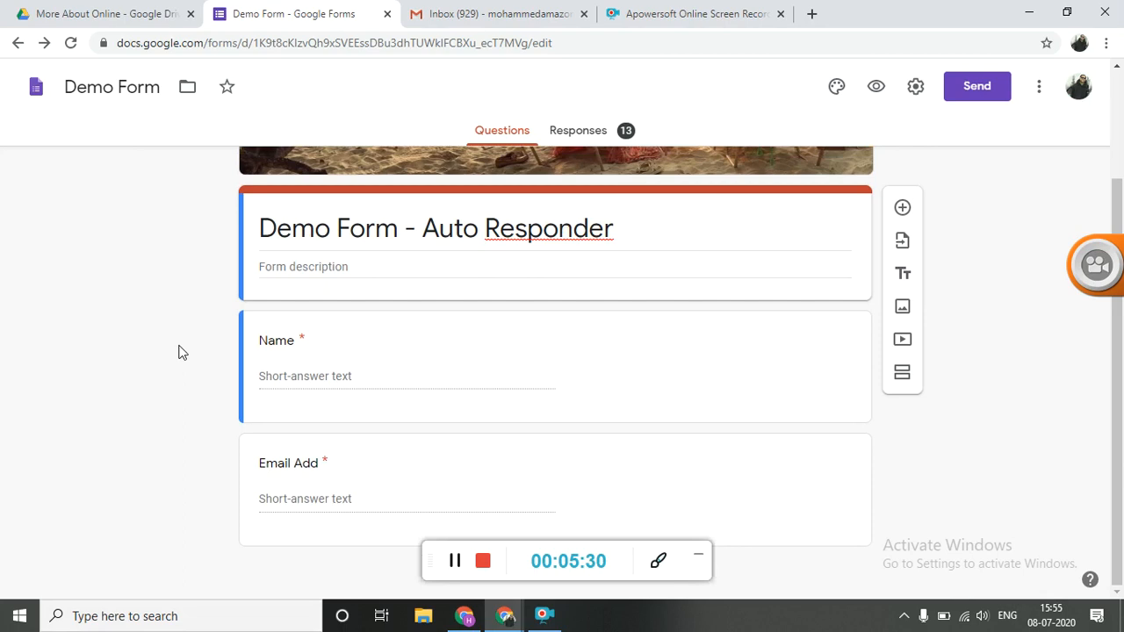
left_click(463, 371)
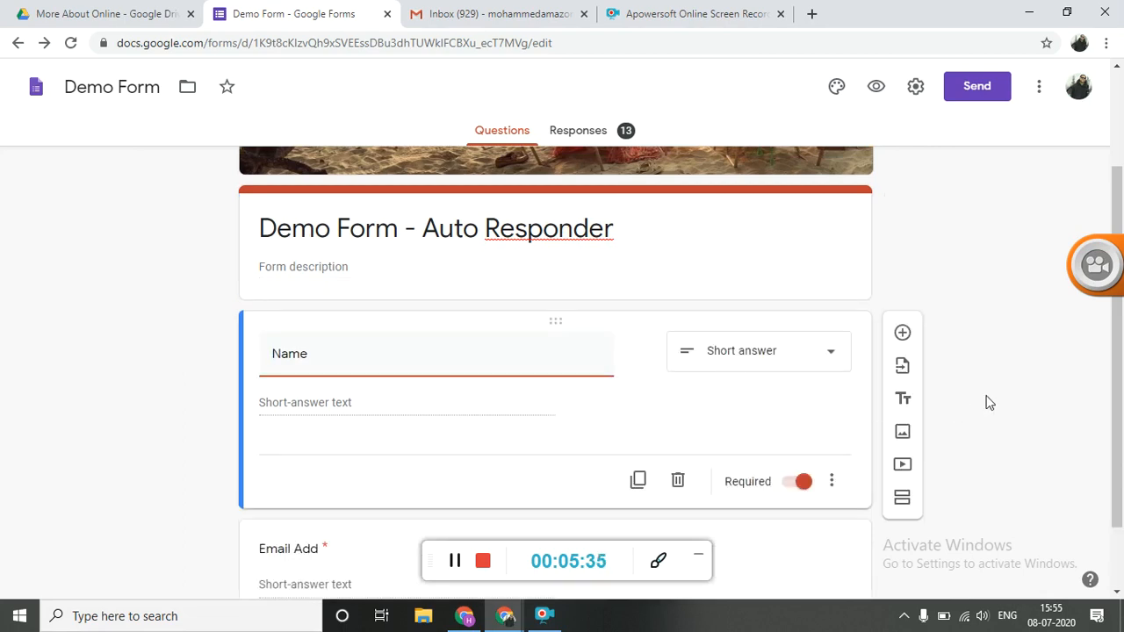
scroll(986, 402, "down", 2)
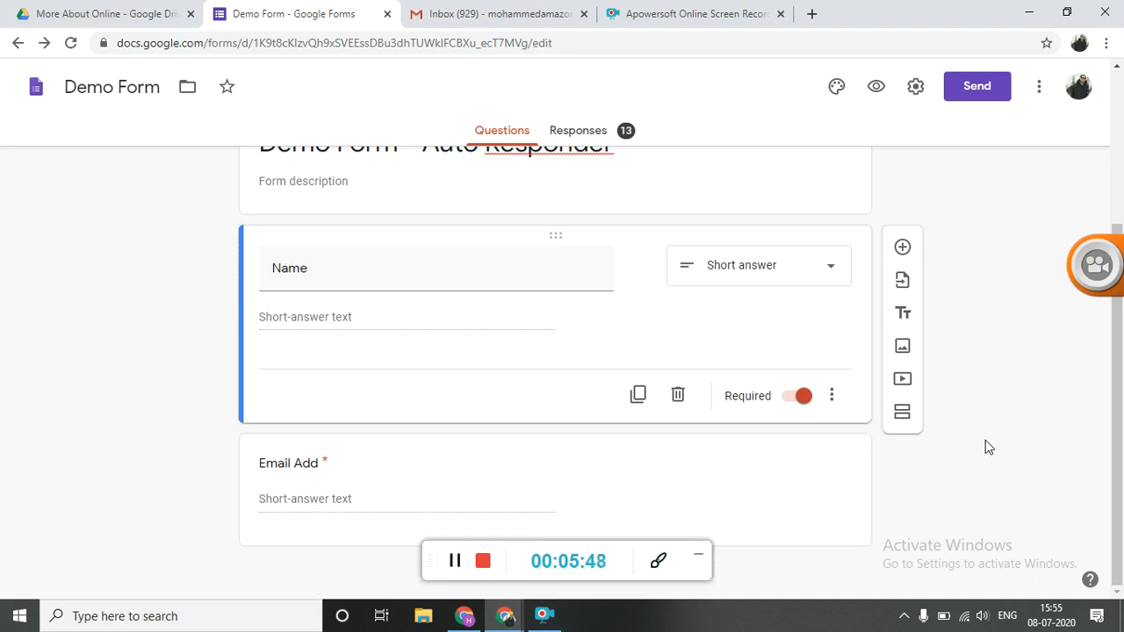
scroll(986, 441, "up", 3)
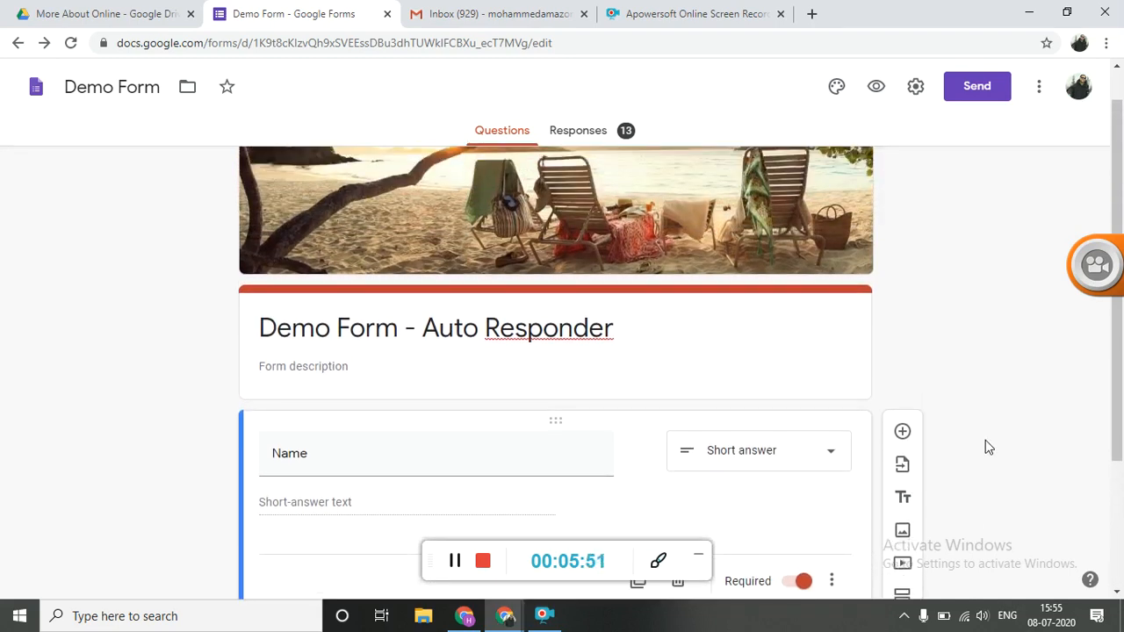
scroll(985, 440, "up", 1)
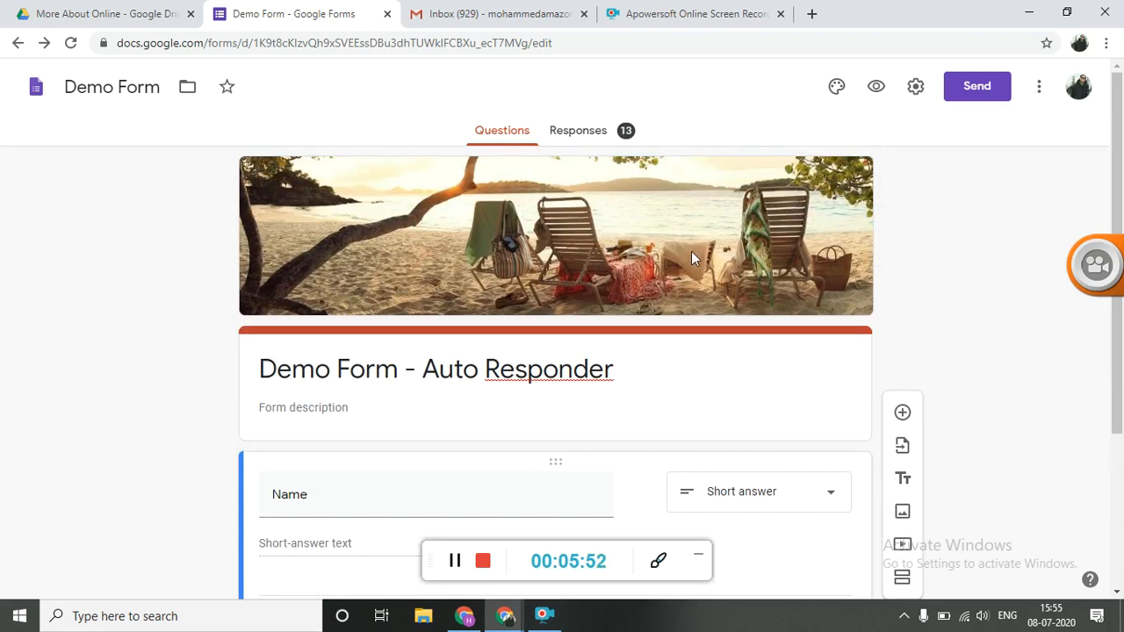
Open the response spreadsheet linked to the form and take it out of the bin
left_click(581, 137)
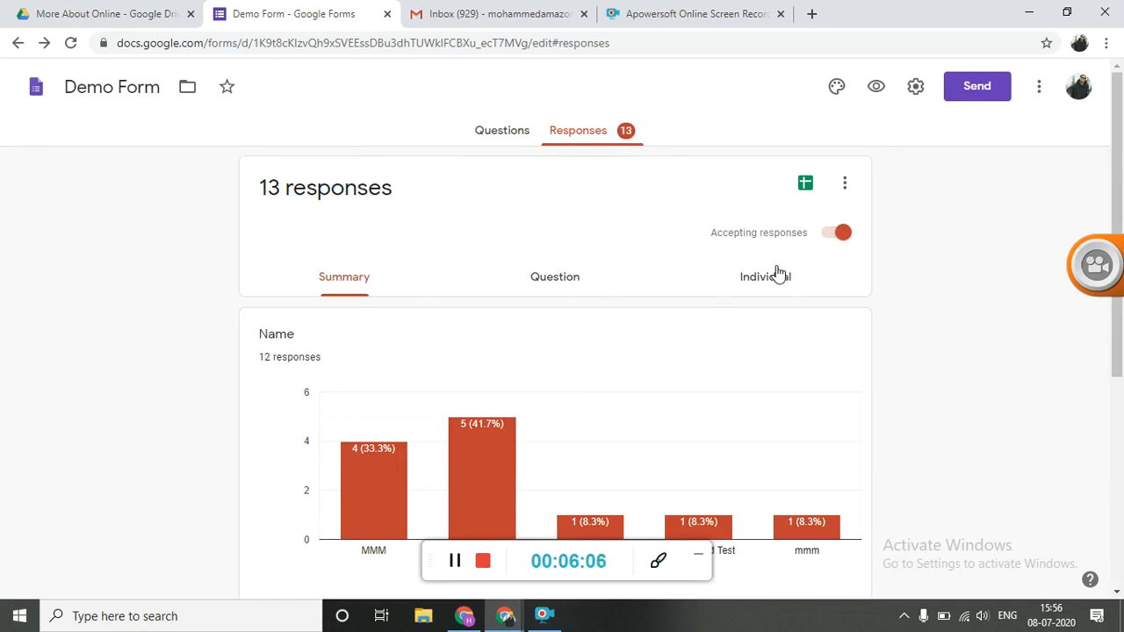
left_click(806, 186)
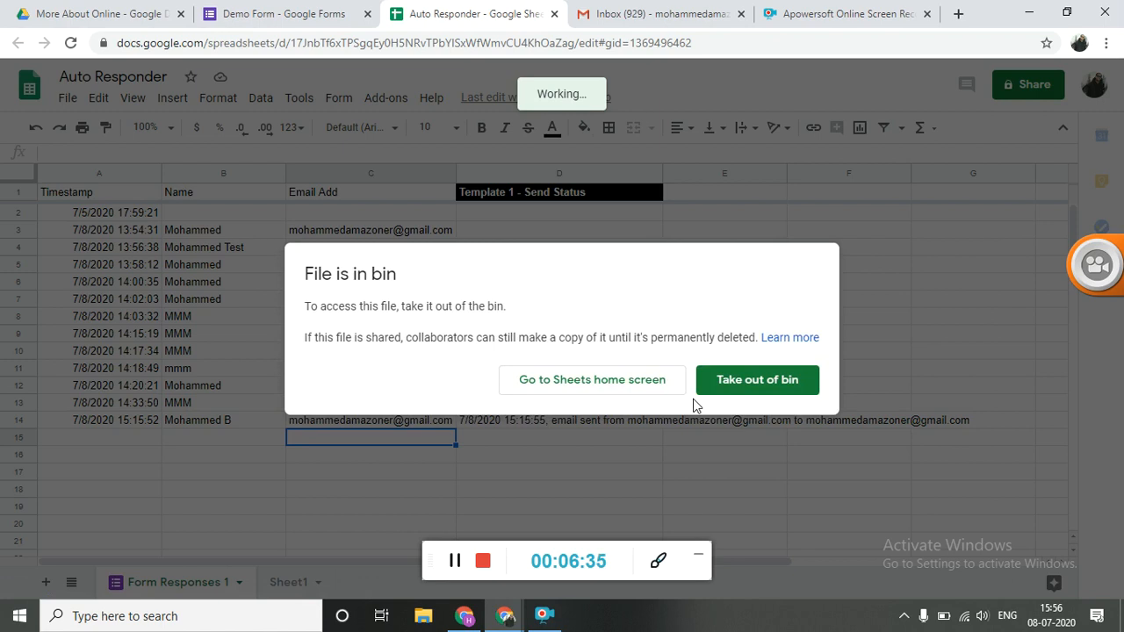
left_click(727, 396)
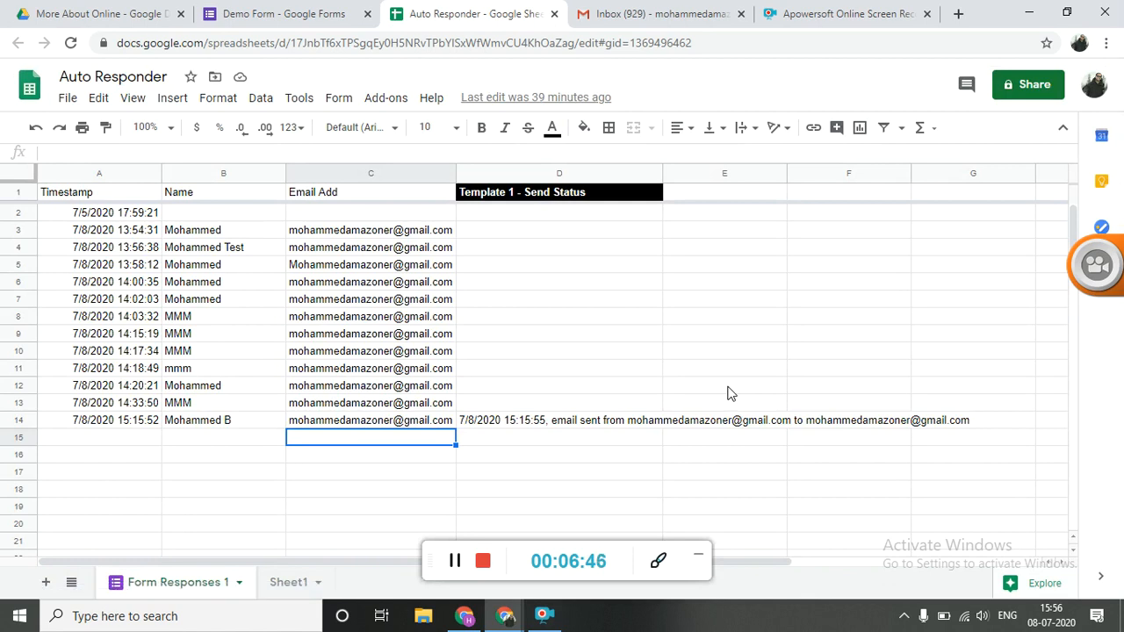
Find "Form Mule - Email Merge Utility" in the add-on marketplace, view its details page, and close the marketplace
left_click(381, 111)
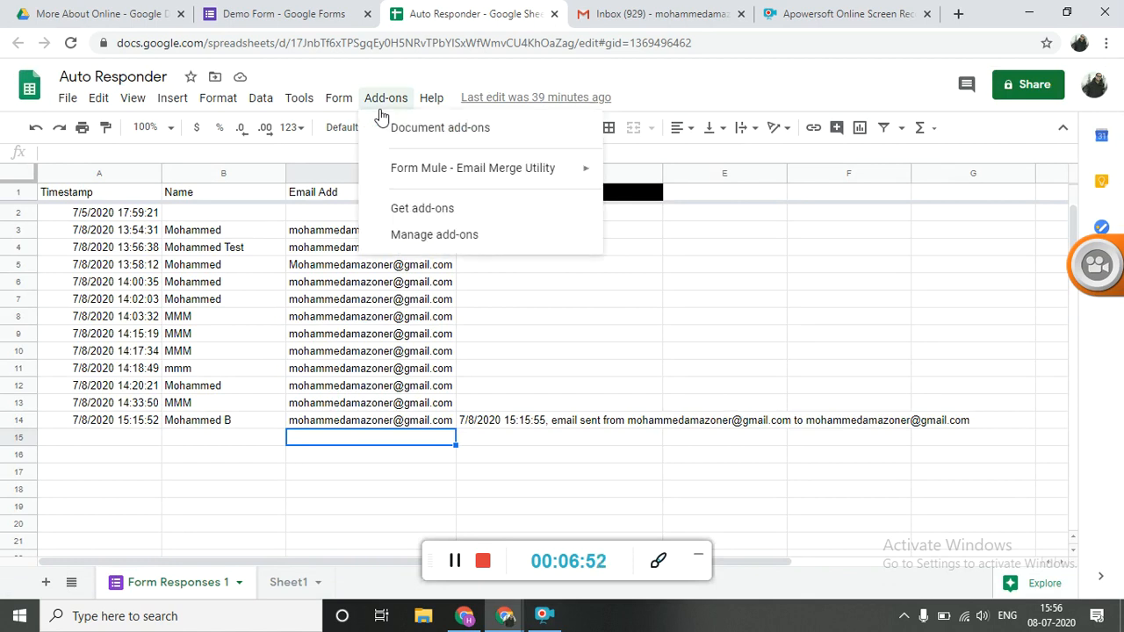
mouse_move(397, 169)
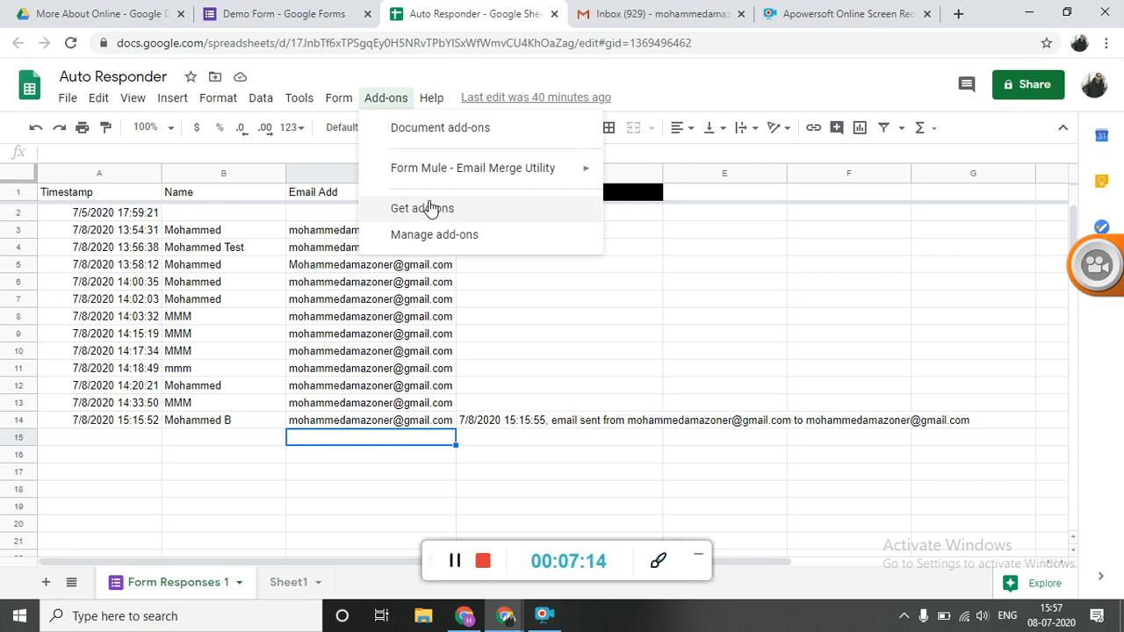
left_click(425, 208)
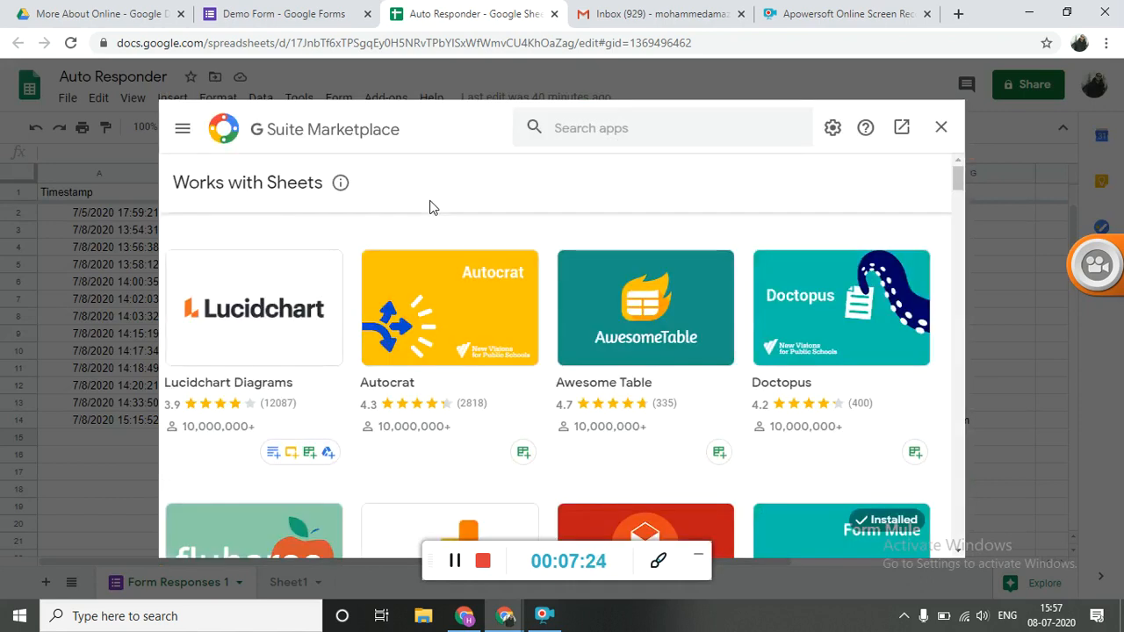
left_click(622, 128)
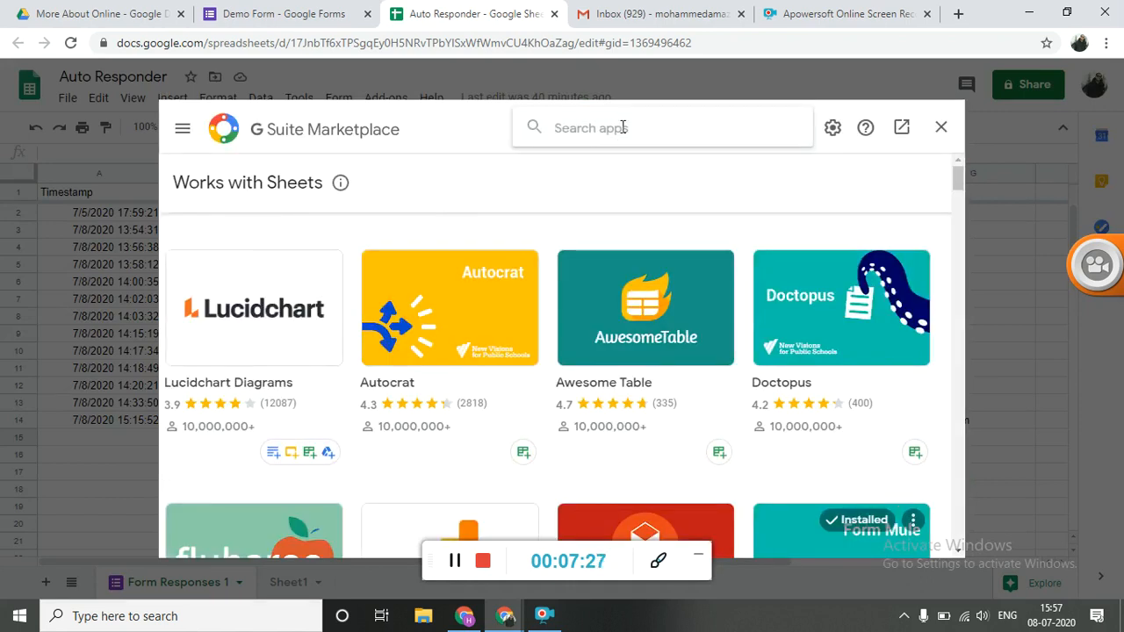
type("mule")
key("Down")
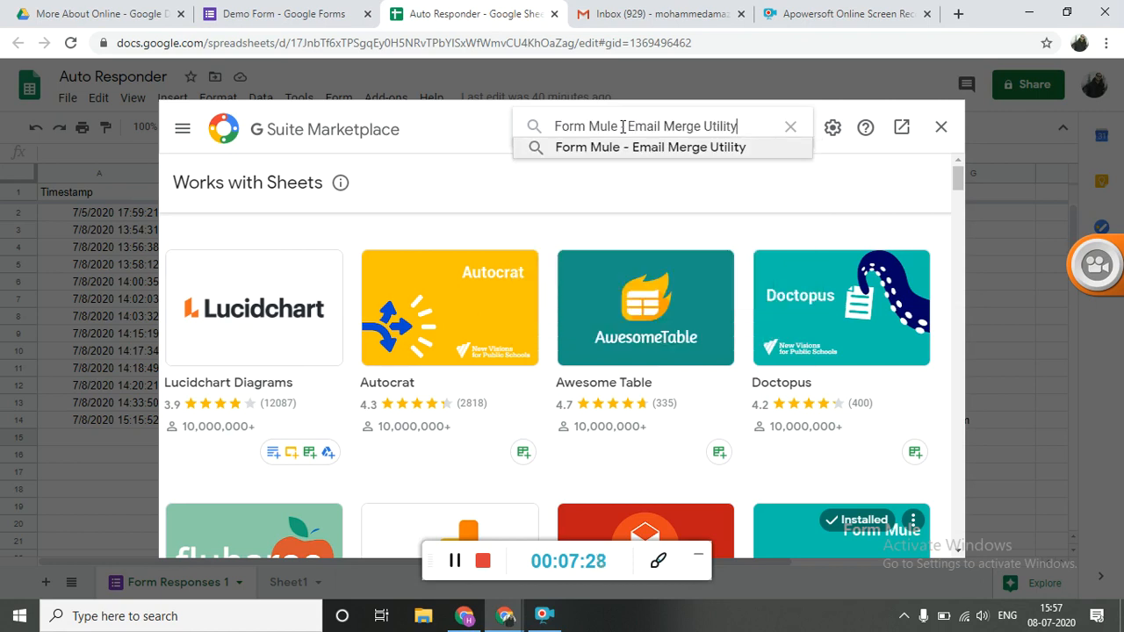
key("Return")
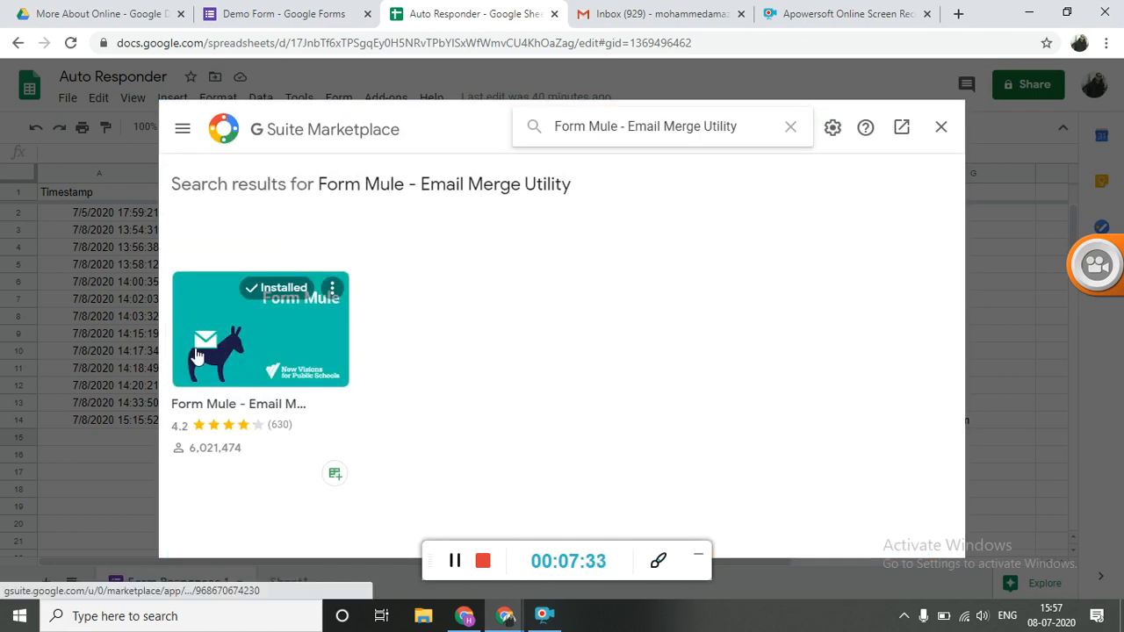
left_click(265, 317)
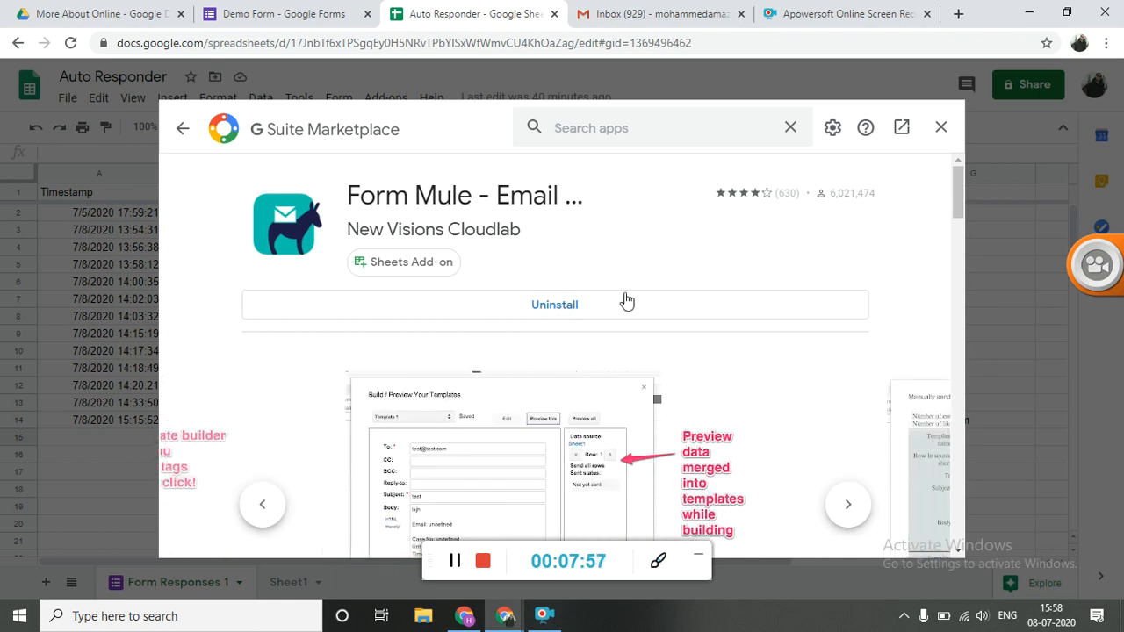
left_click(943, 128)
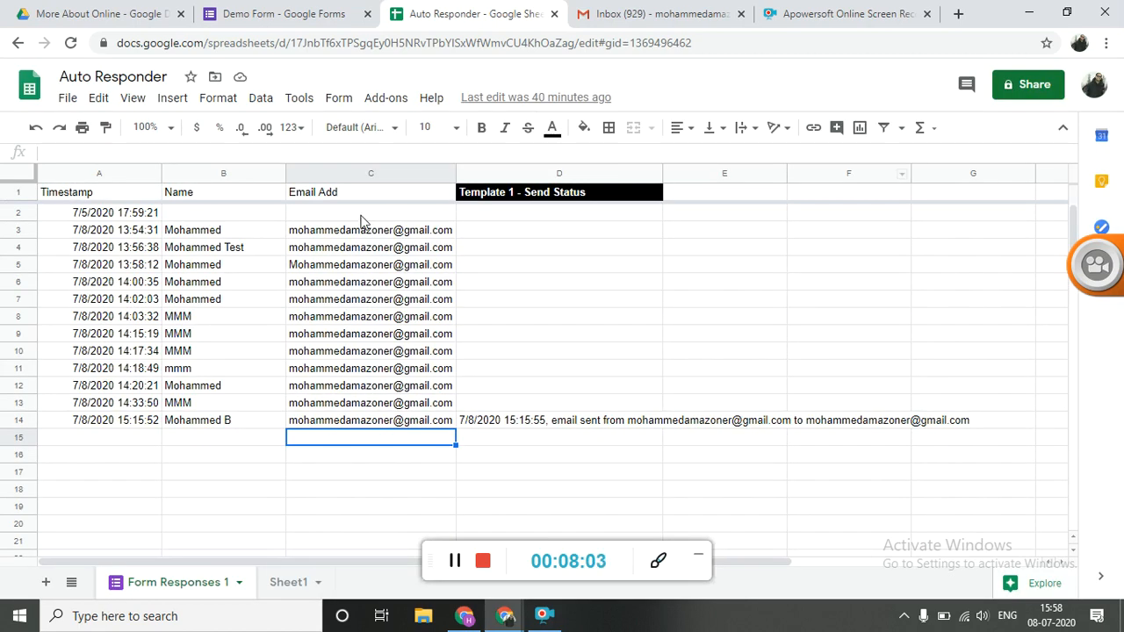
Open the Form Mule - Email Merge Utility add-on for the response spreadsheet
left_click(386, 99)
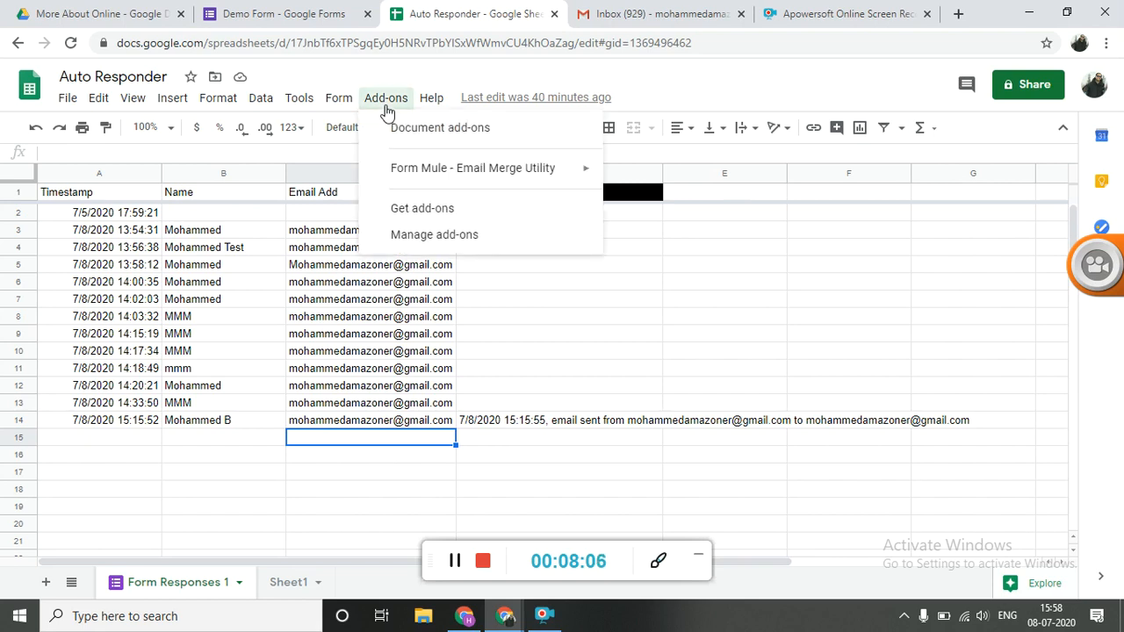
mouse_move(454, 181)
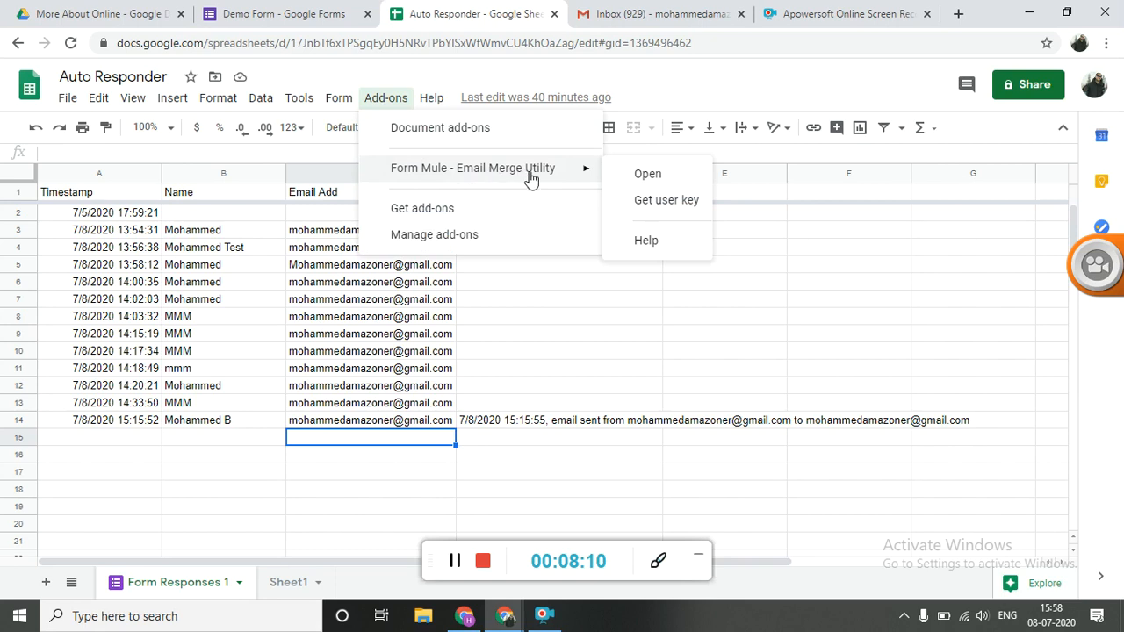
left_click(646, 179)
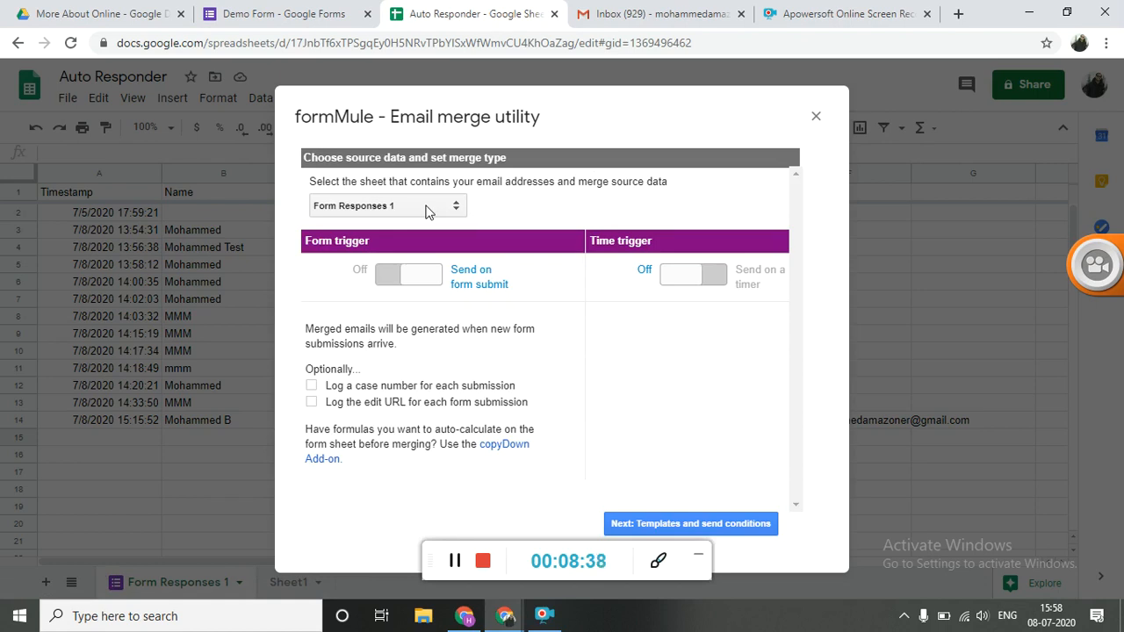
Choose Form Responses 1 as the sheet containing the email addresses and merge source data
left_click(427, 211)
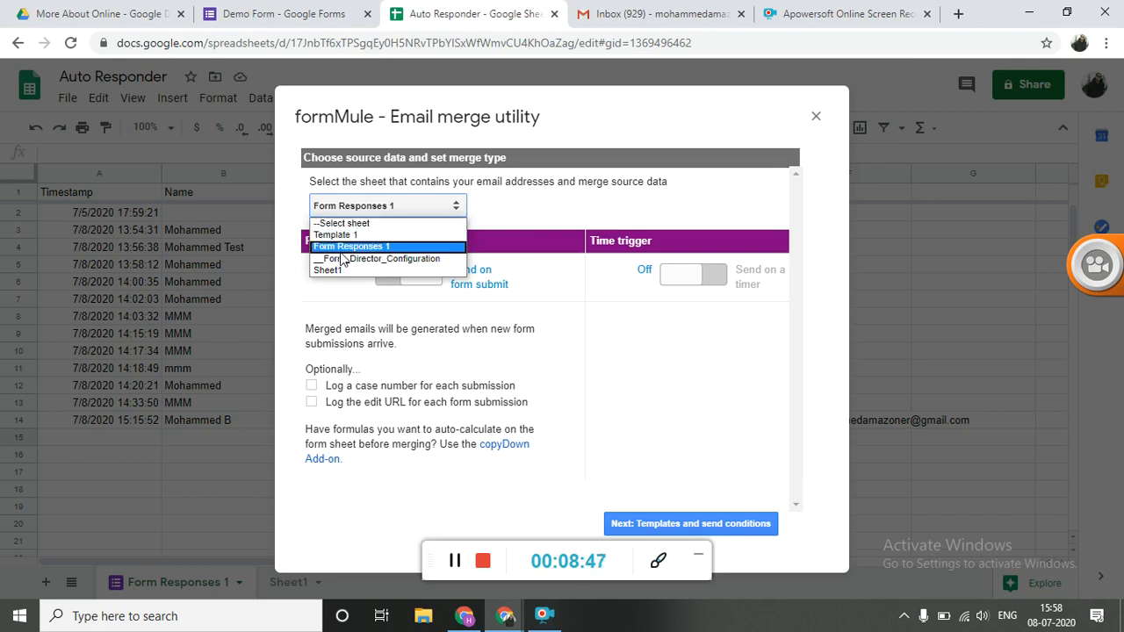
left_click(390, 507)
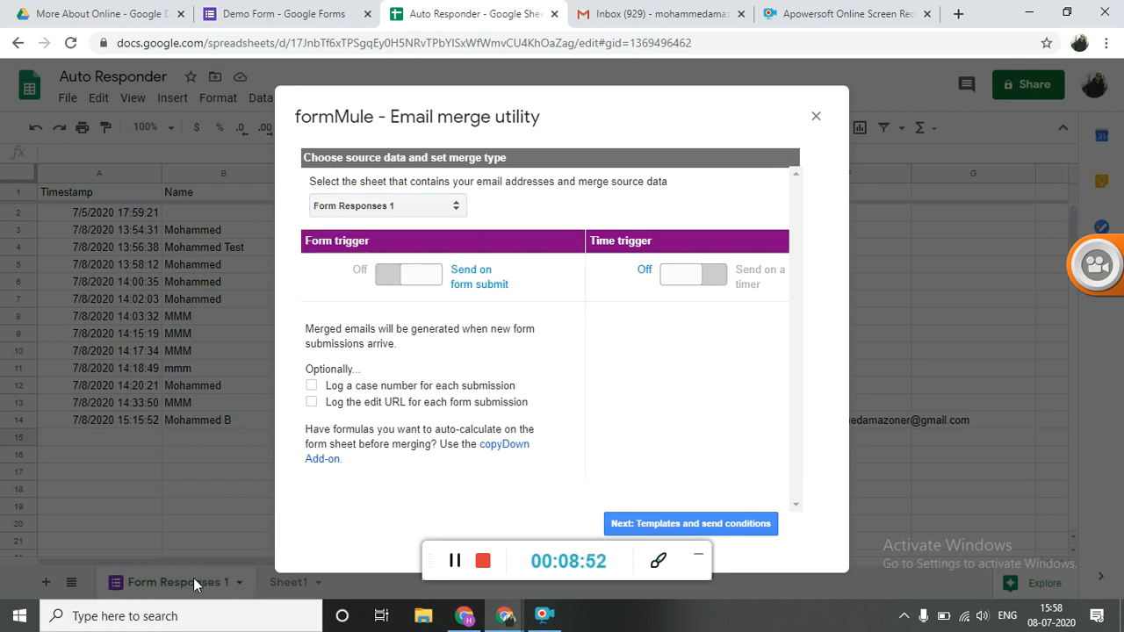
left_click(398, 211)
left_click(398, 215)
left_click(398, 210)
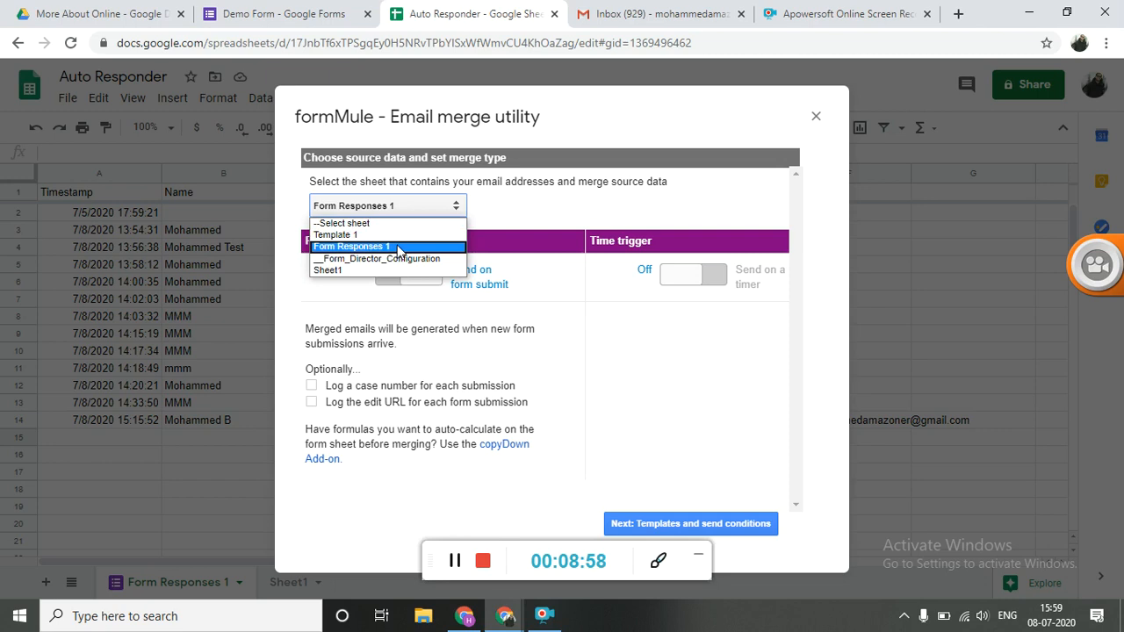
left_click(398, 248)
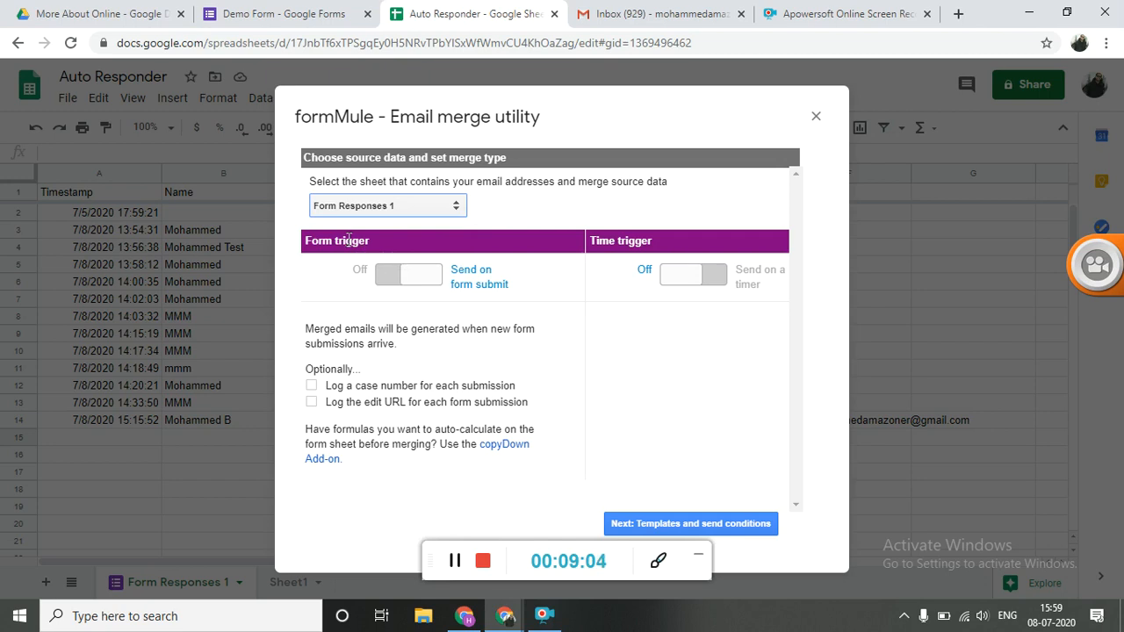
Turn the form trigger off and back on to send on form submit, and proceed to templates and send conditions
left_click(394, 277)
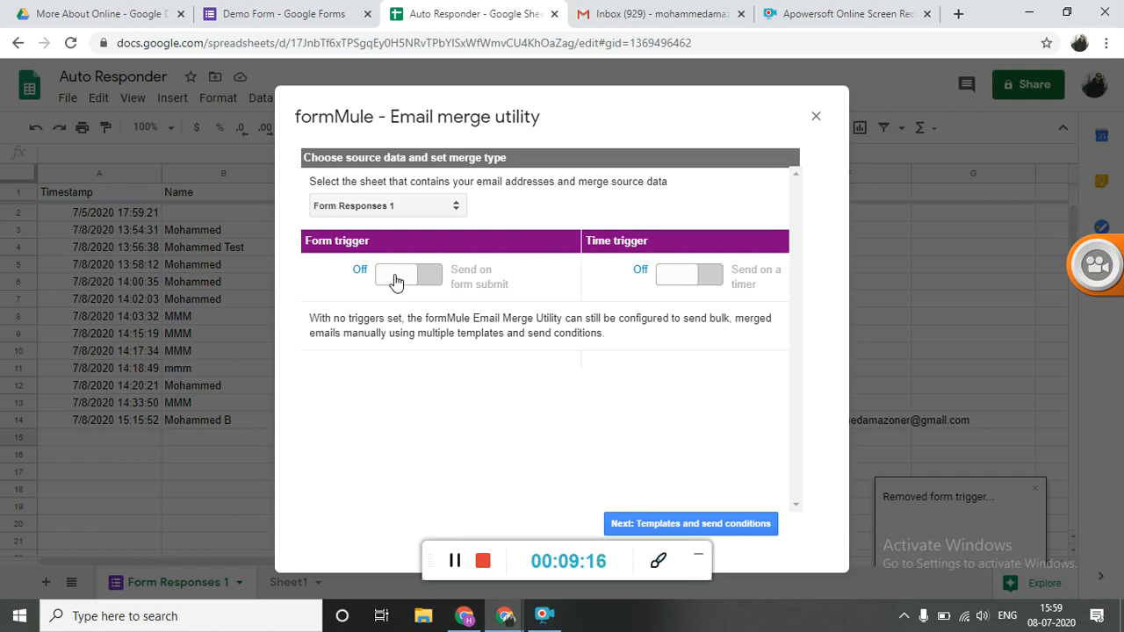
left_click(435, 279)
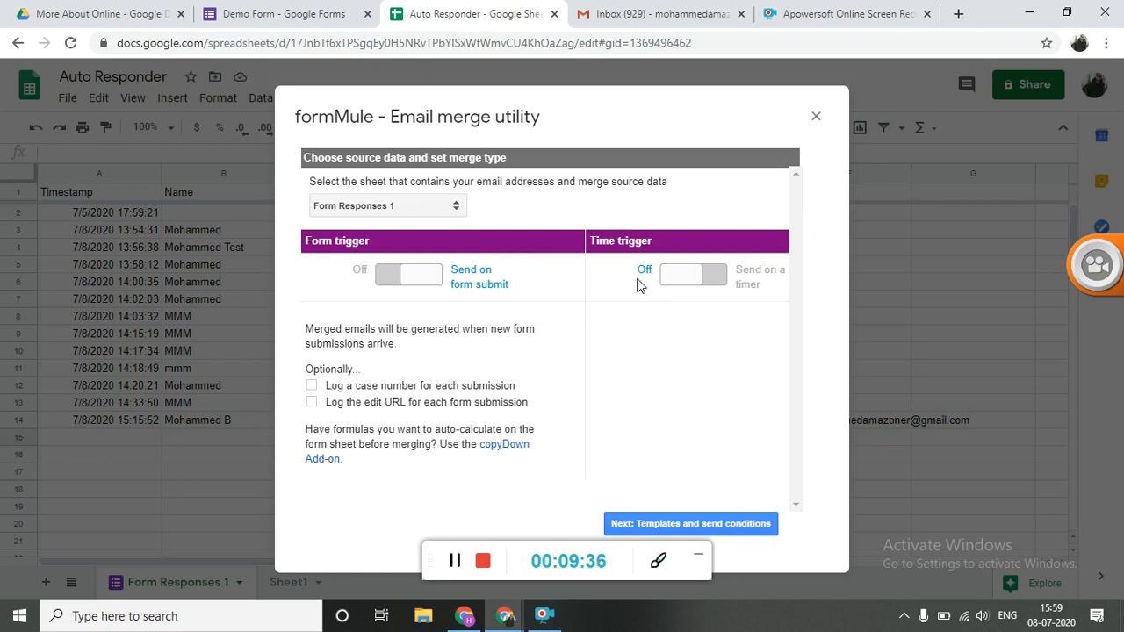
left_click(713, 527)
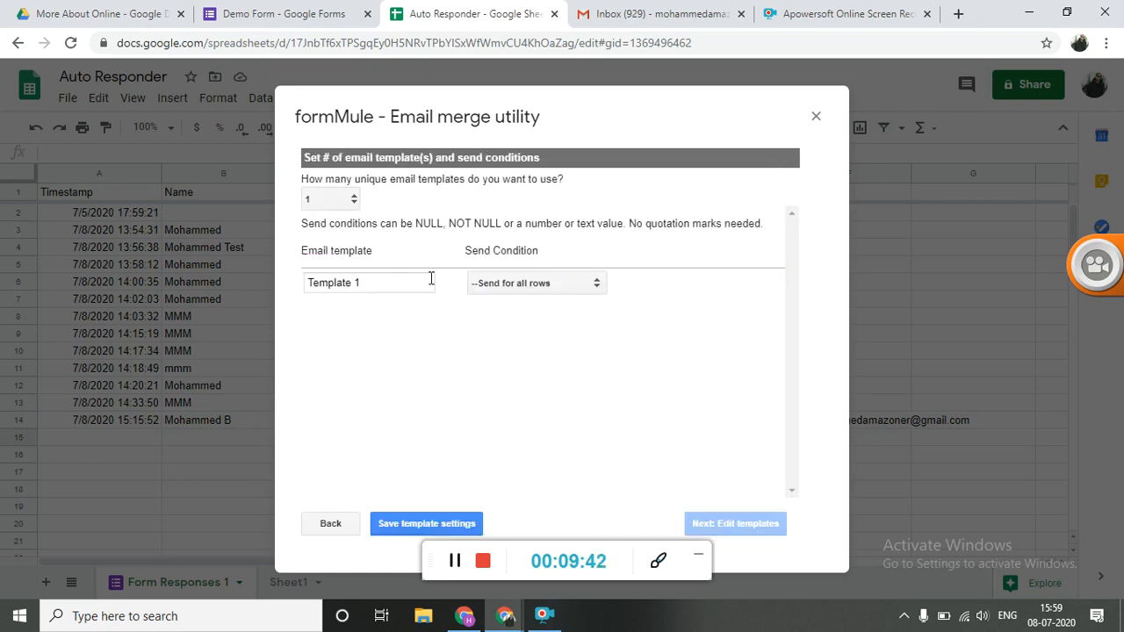
Try one, two, and three as the number of unique email templates, ending on three
left_click(342, 208)
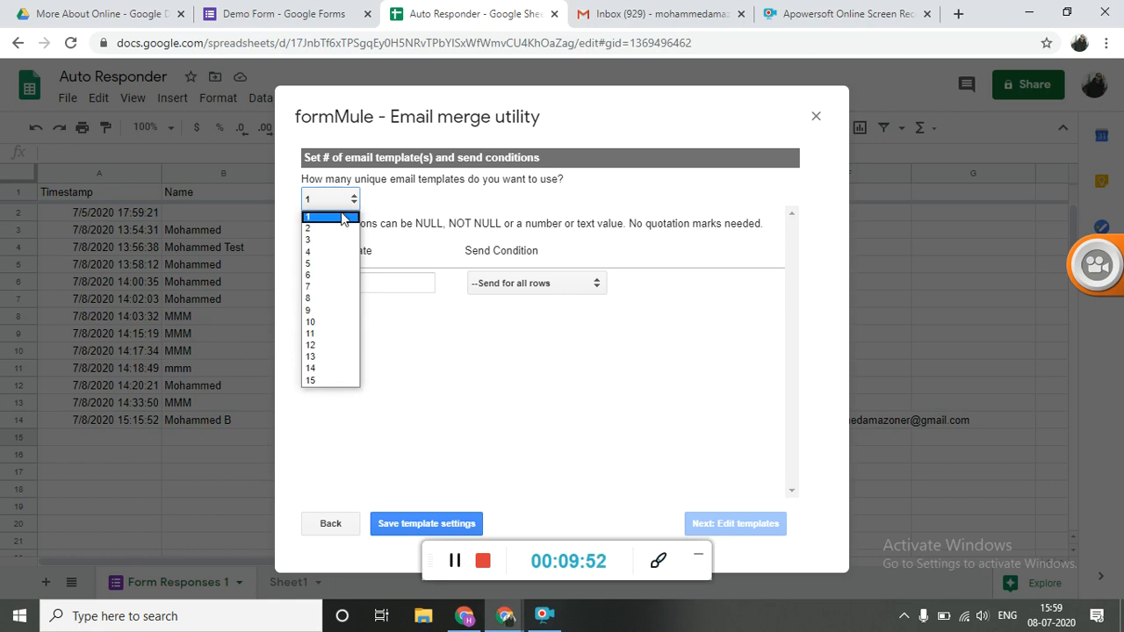
left_click(343, 219)
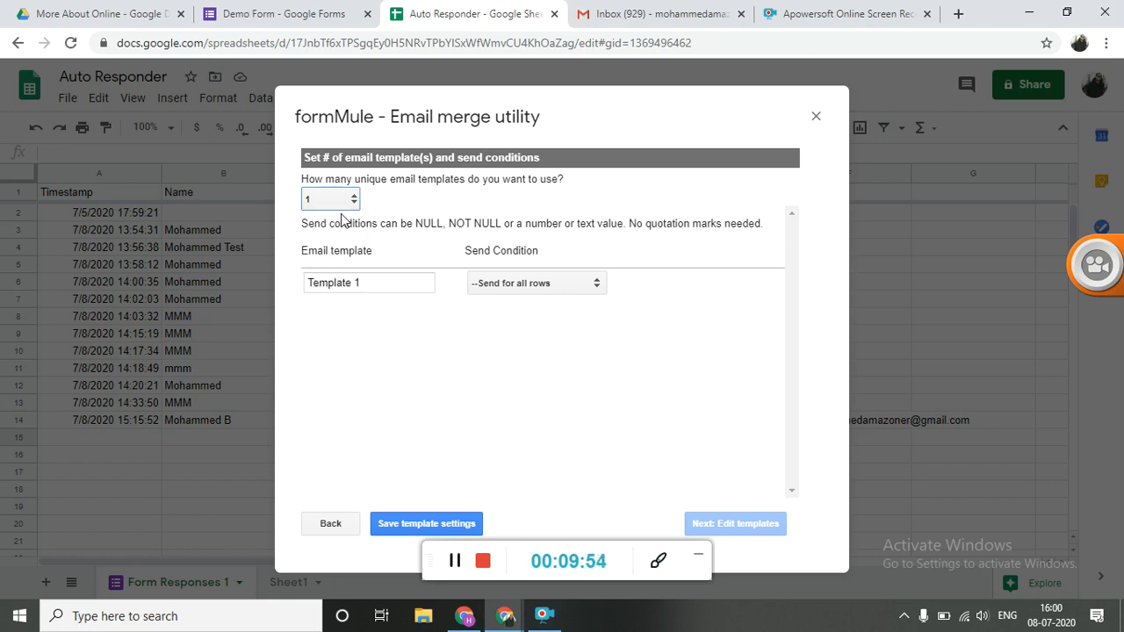
left_click(396, 290)
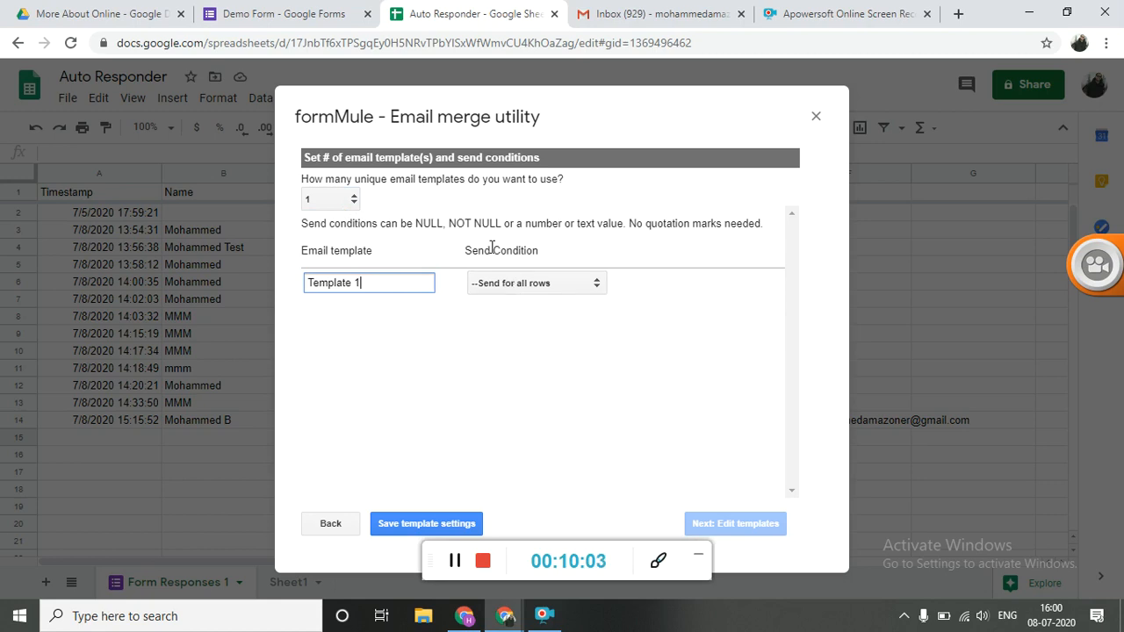
left_click(341, 197)
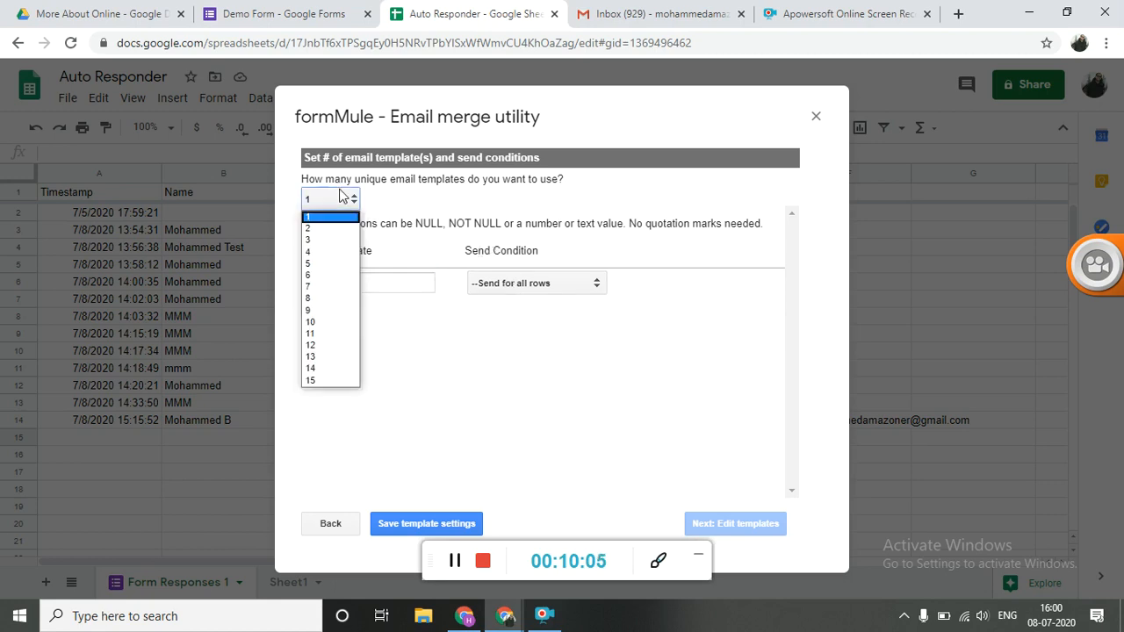
left_click(318, 230)
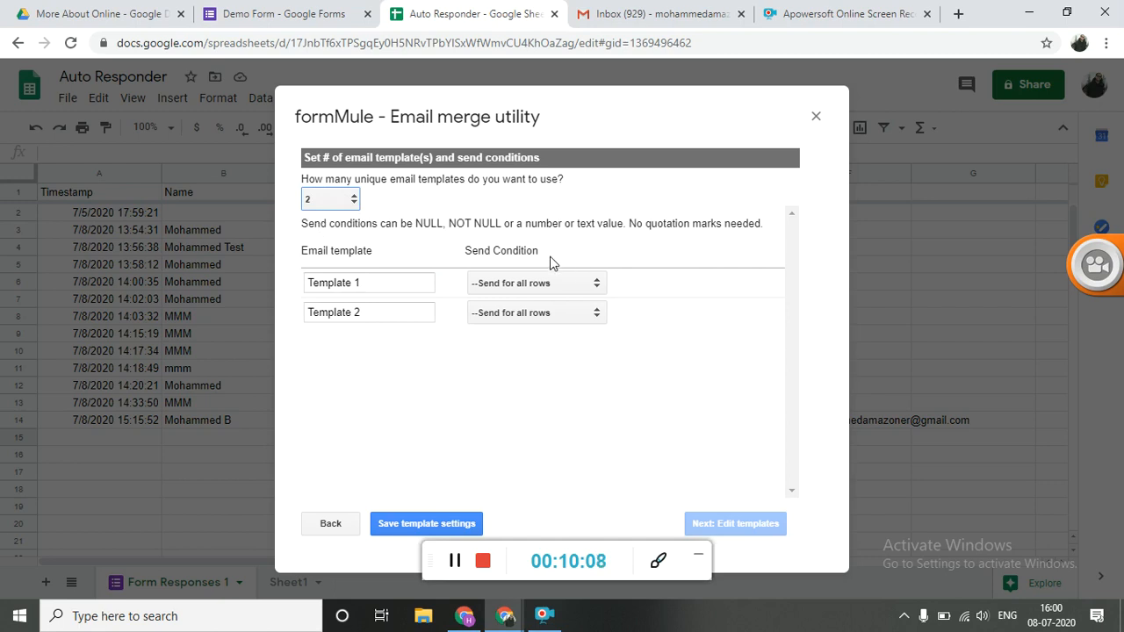
left_click(321, 204)
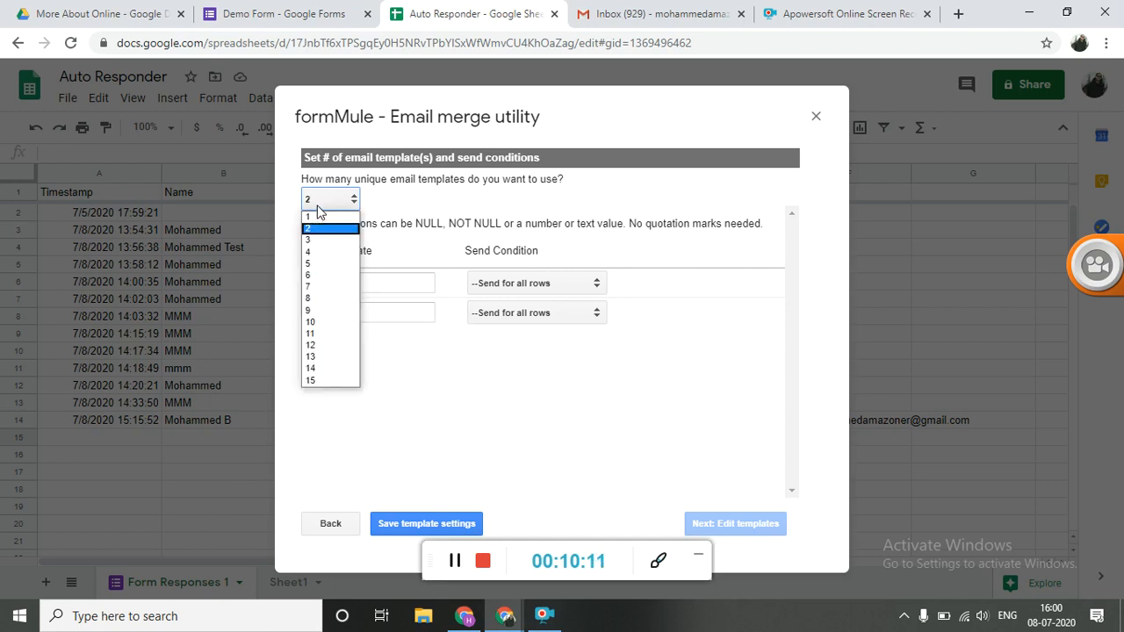
left_click(323, 241)
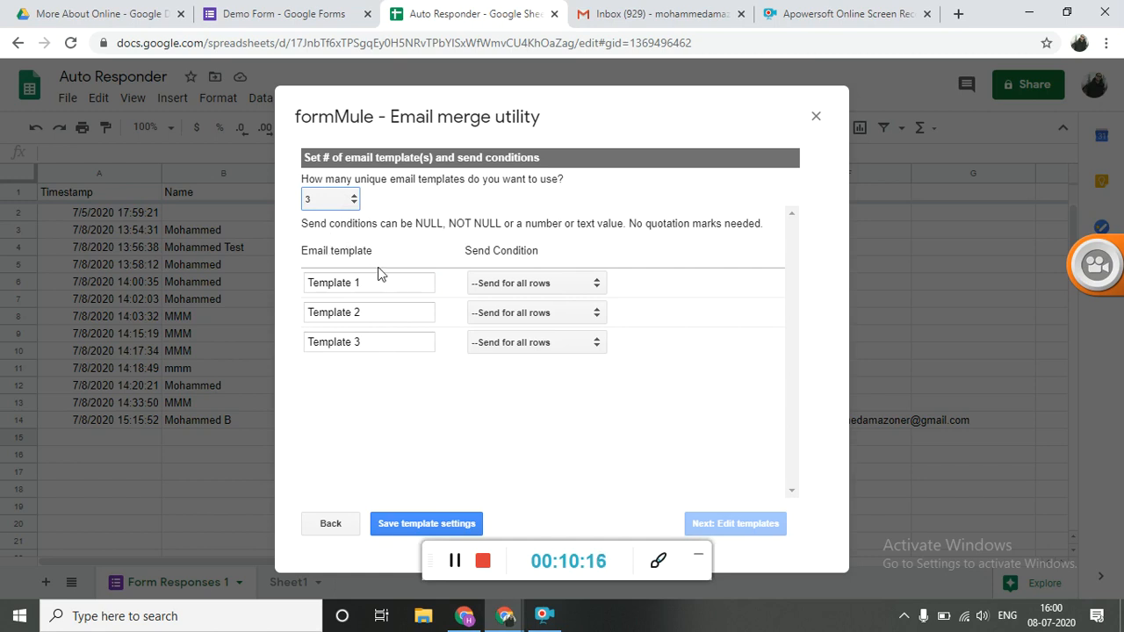
Set Template 1's send condition to Name equal to TEST
left_click(484, 286)
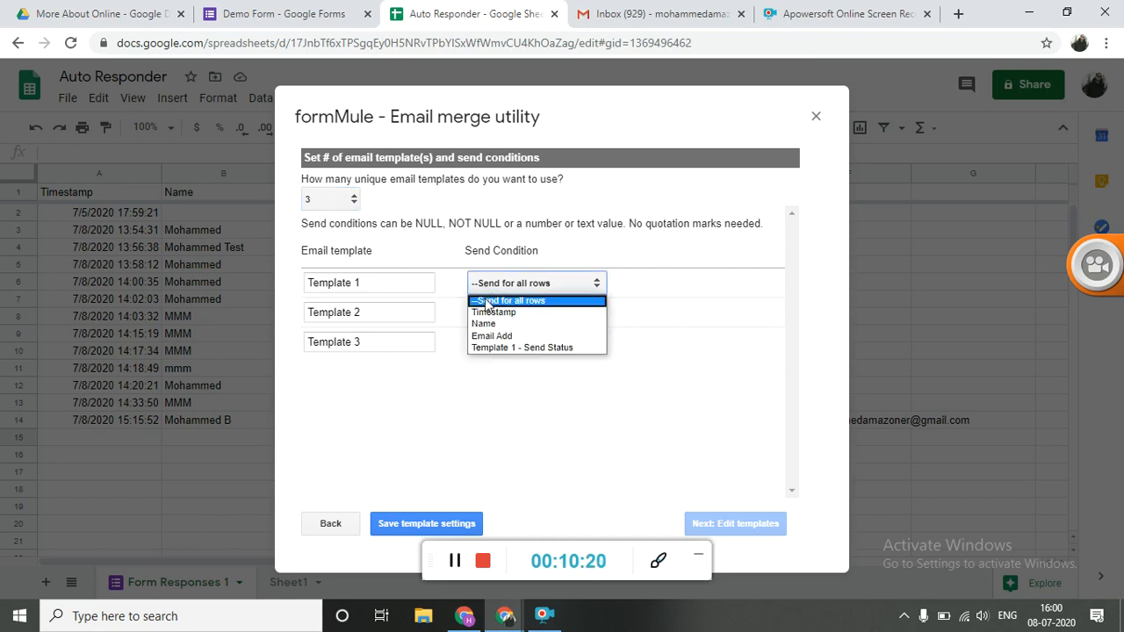
left_click(493, 324)
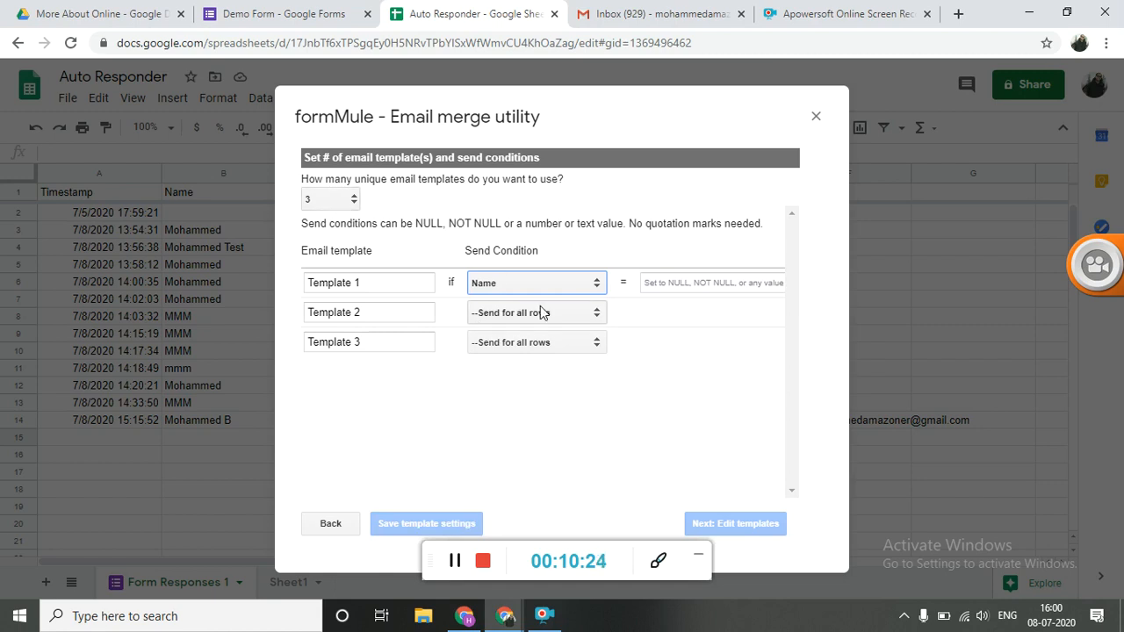
left_click(672, 284)
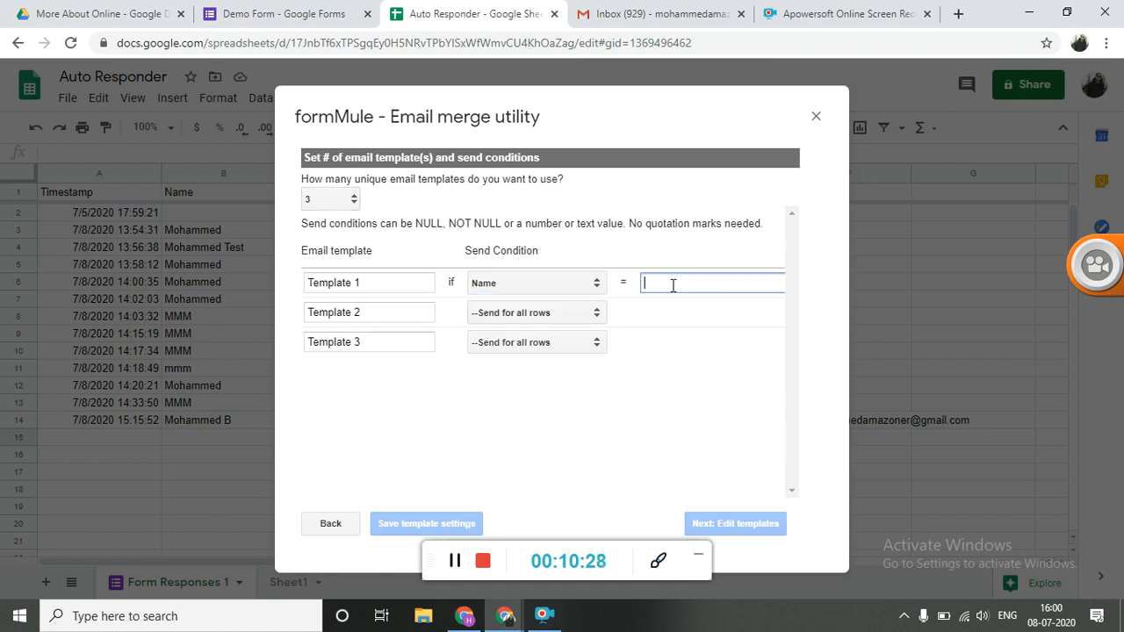
type("TEST")
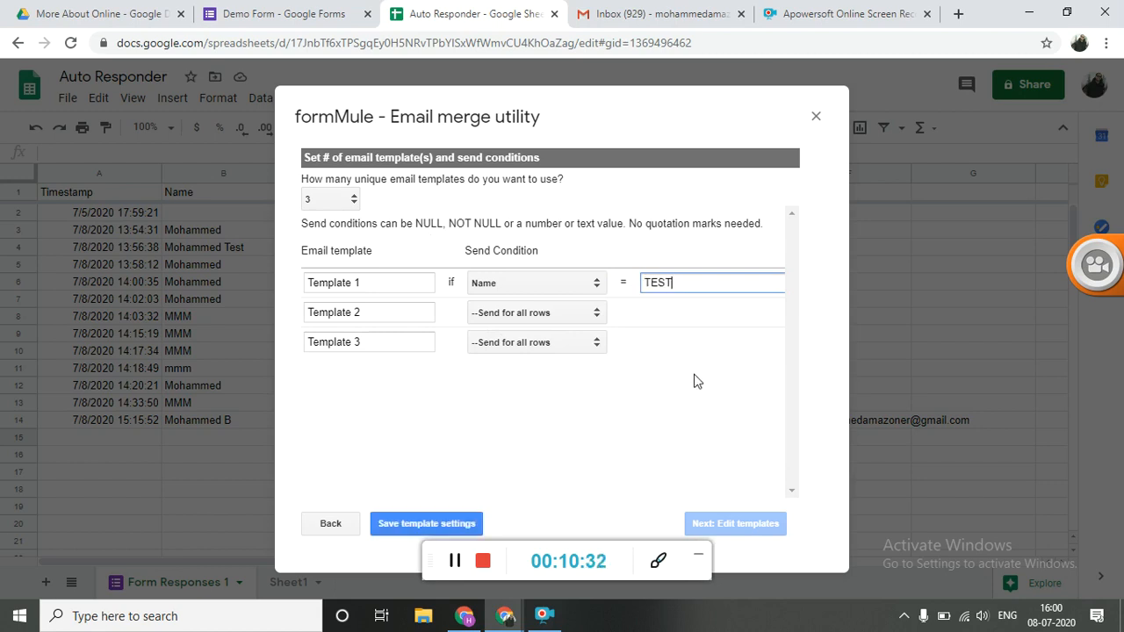
Set Template 2's send condition to Email Add equal to a sample email address
left_click(522, 318)
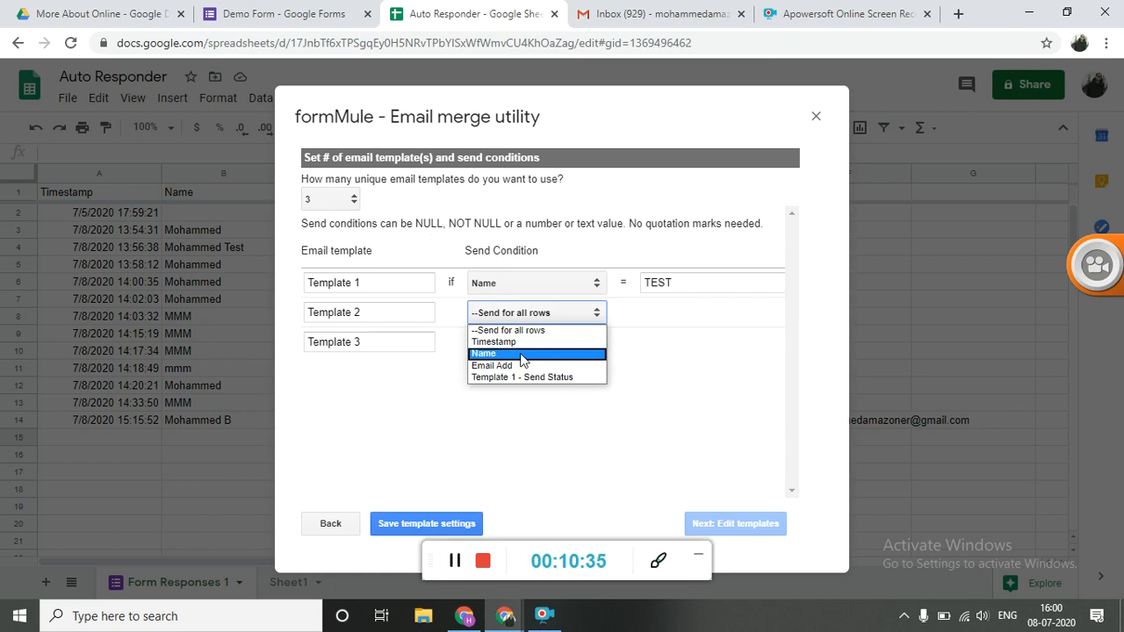
left_click(525, 367)
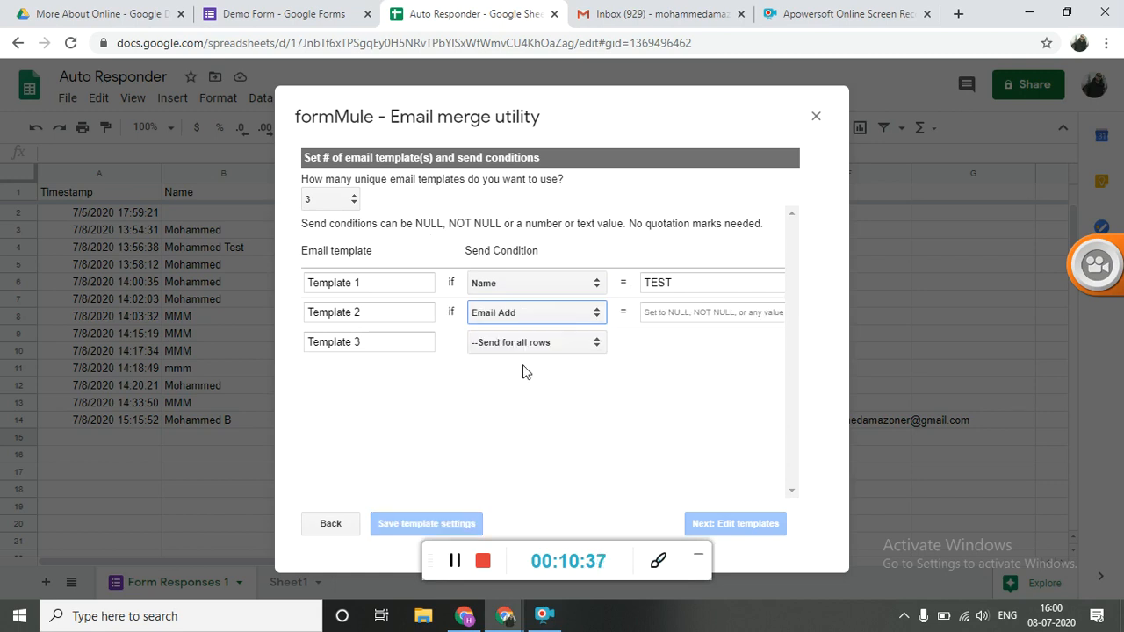
left_click(683, 312)
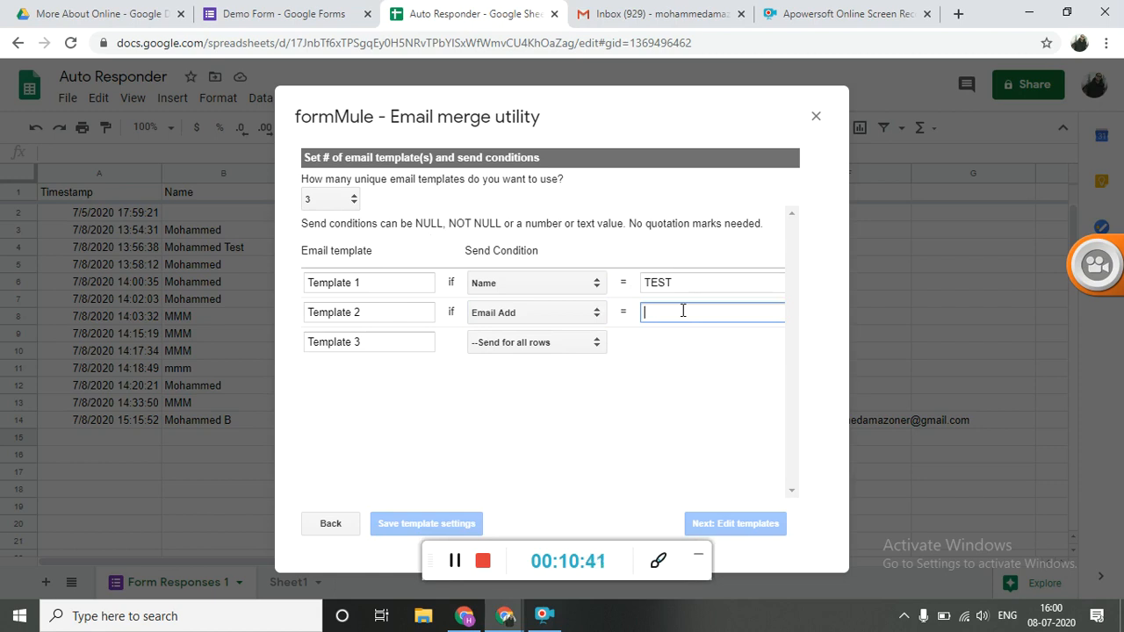
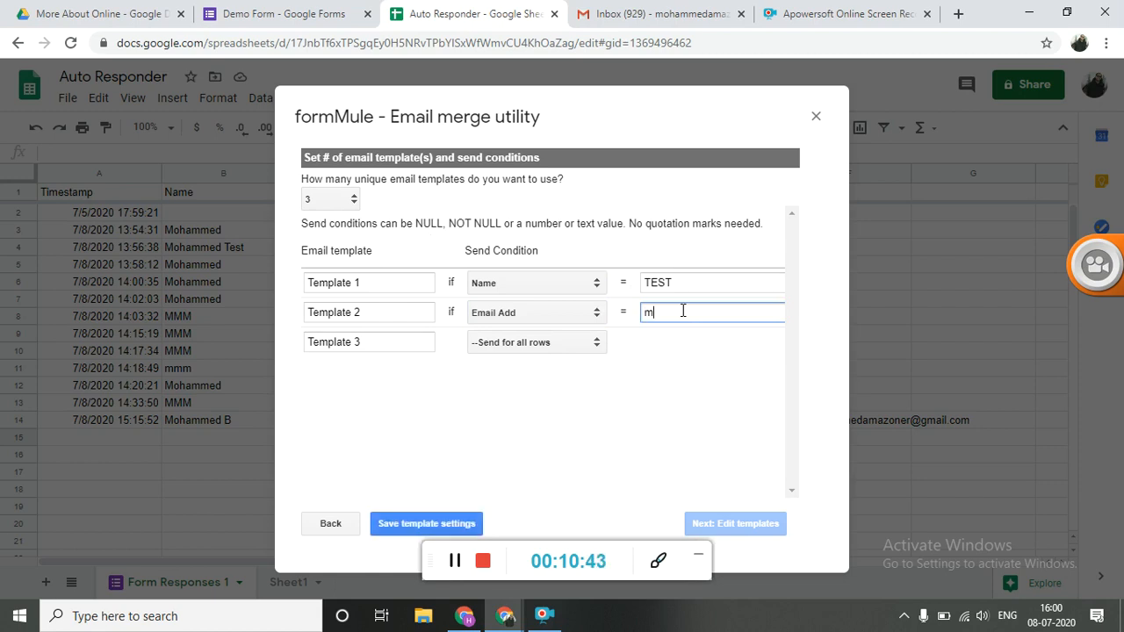
Reduce the number of unique email templates to 2, and after that to 1
left_click(354, 201)
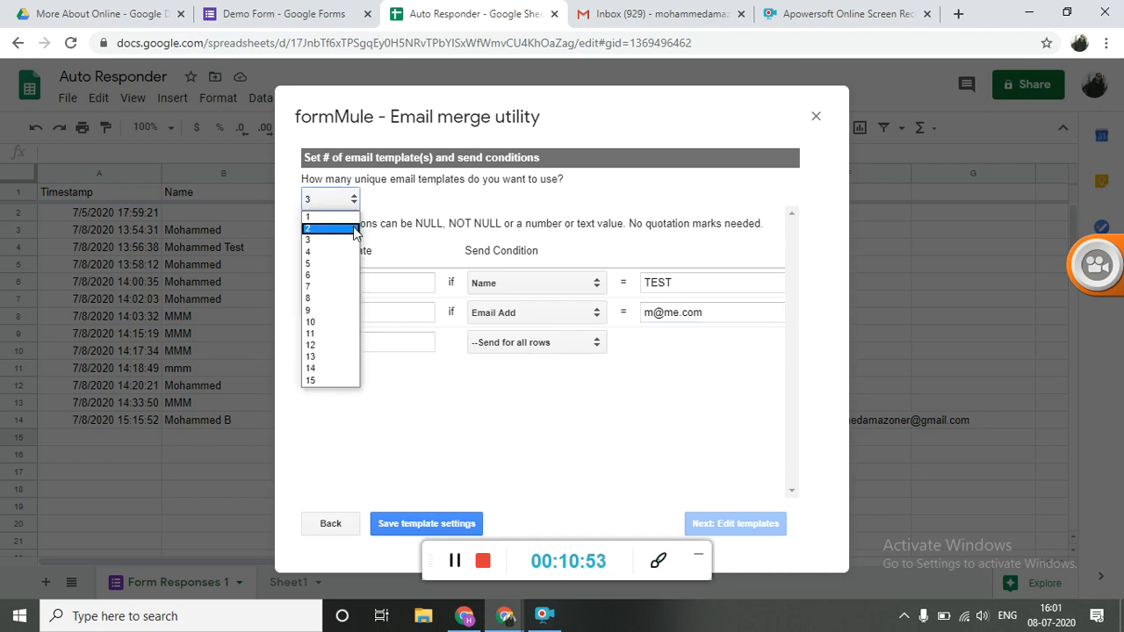
left_click(355, 229)
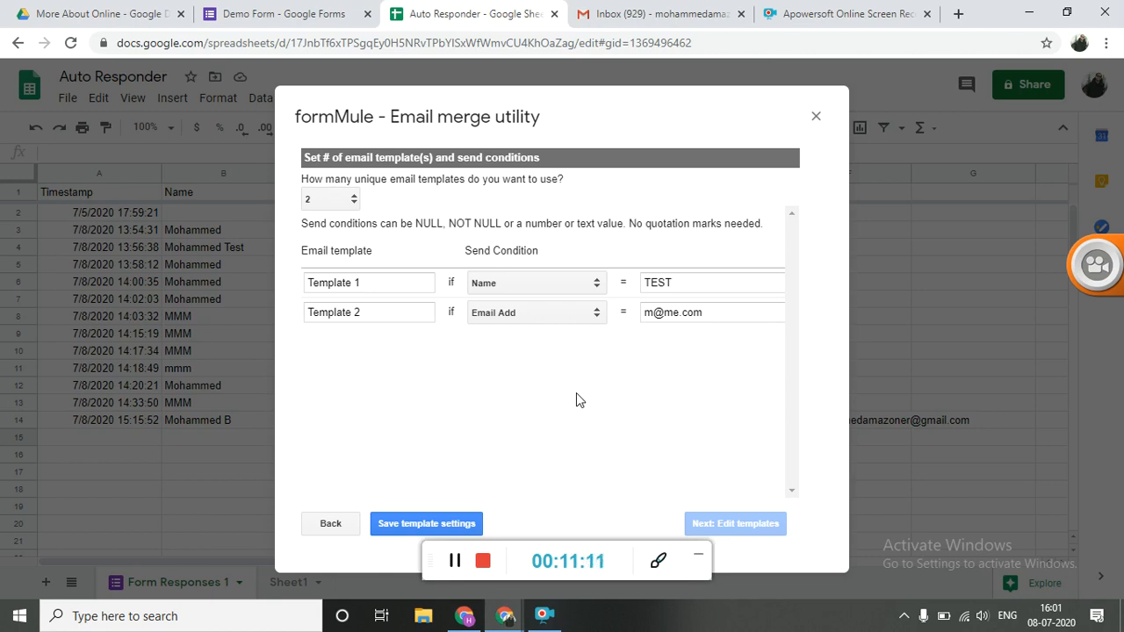
left_click(311, 199)
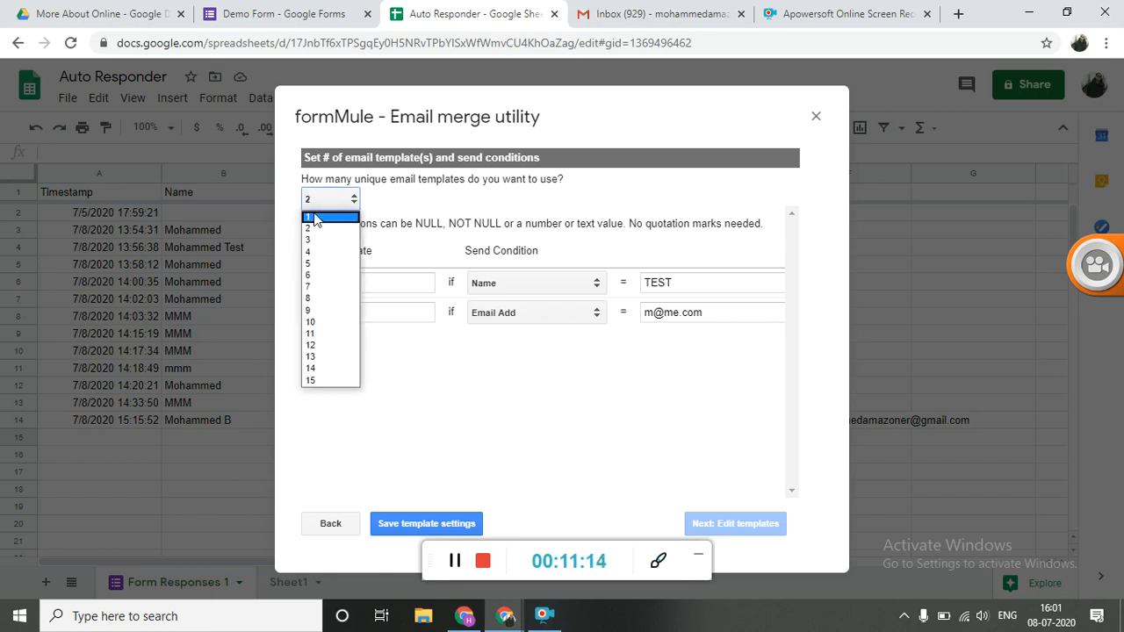
left_click(313, 217)
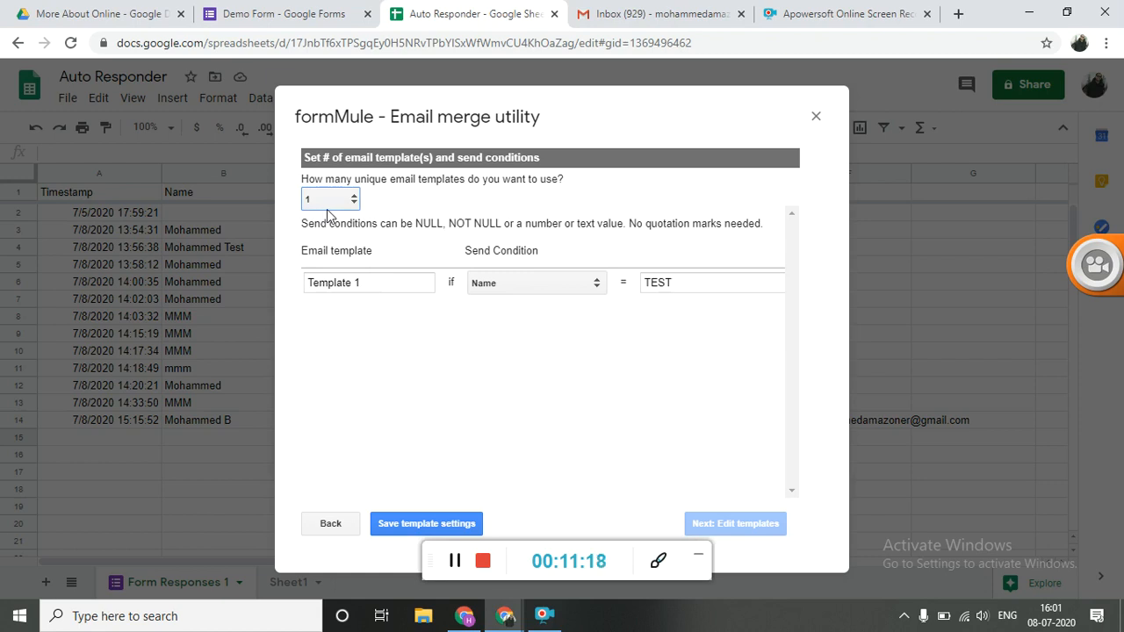
Set Template 1 to send for all rows and save the template settings, continuing to template editing
left_click(531, 291)
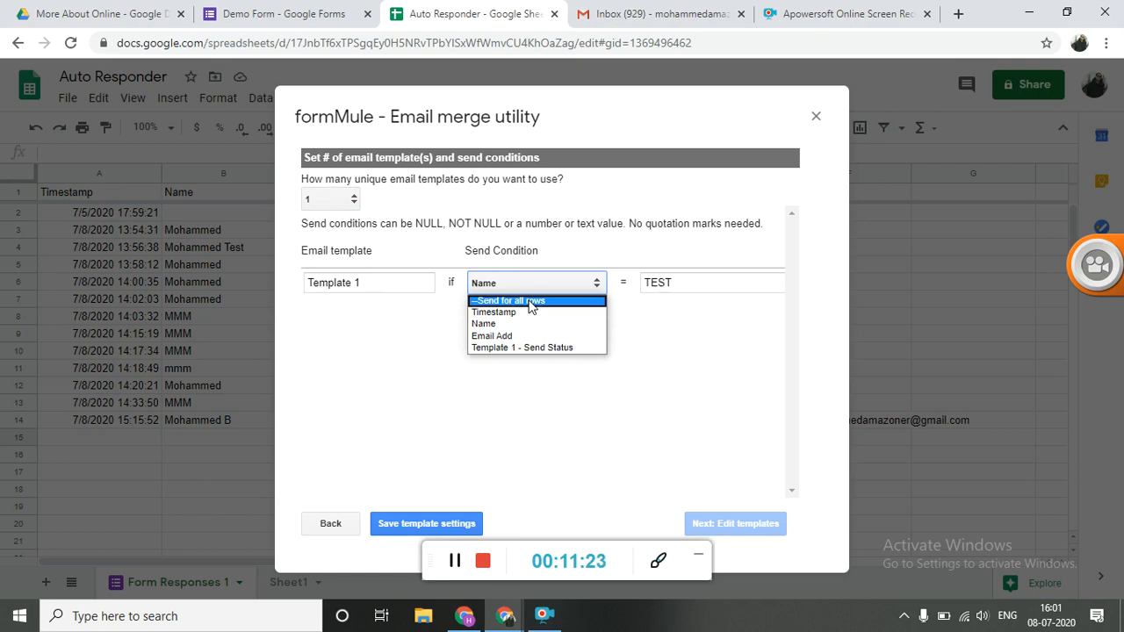
left_click(530, 301)
left_click(556, 362)
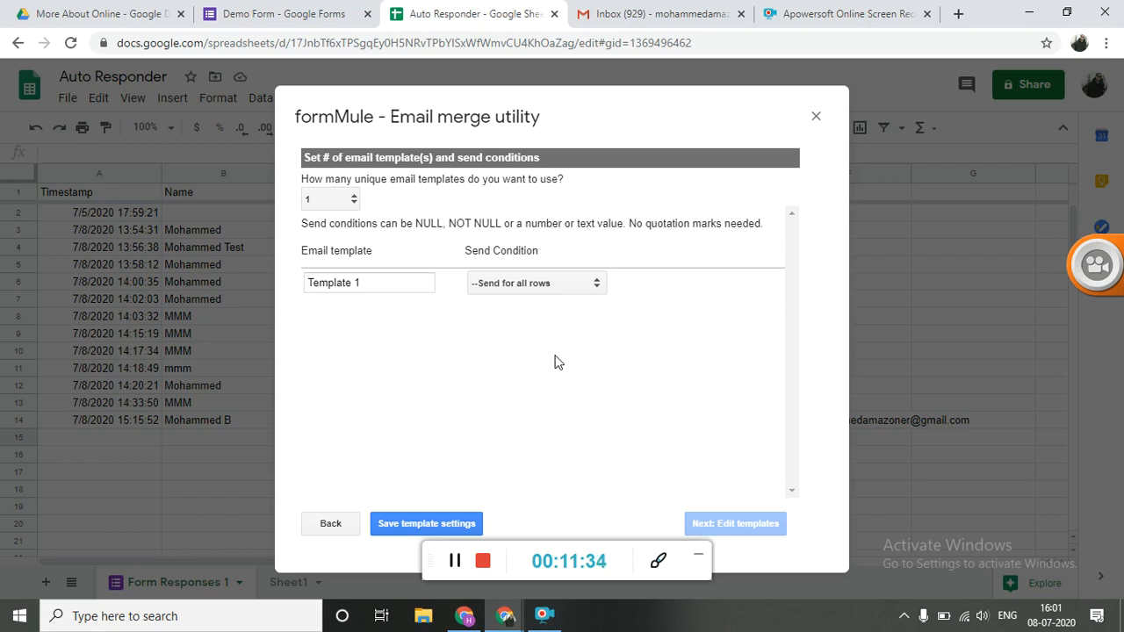
left_click(402, 526)
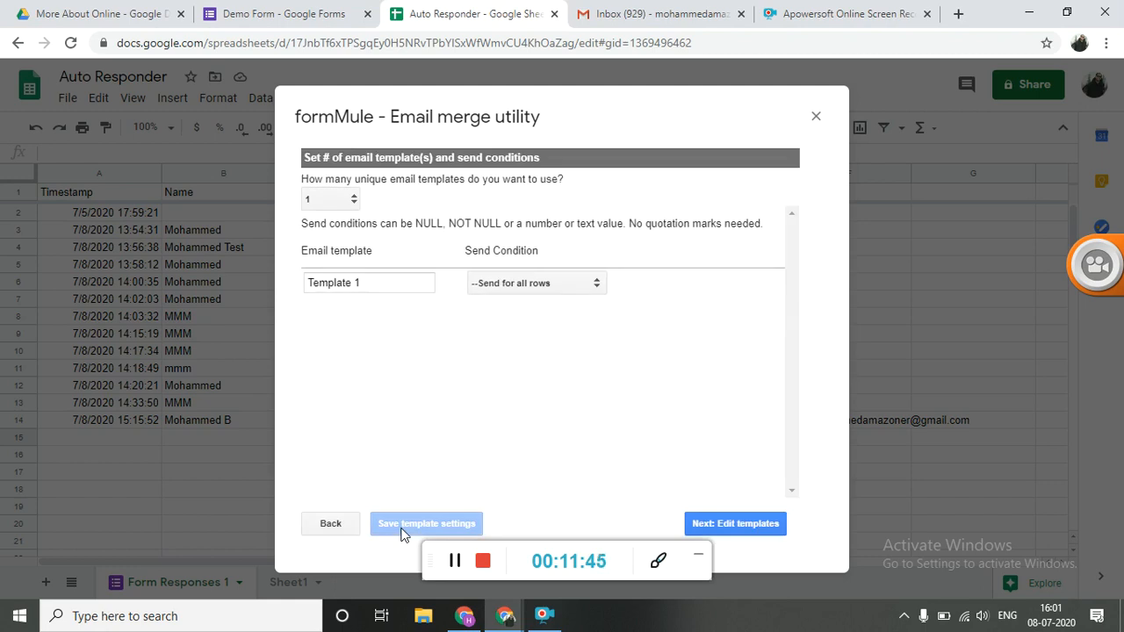
left_click(767, 530)
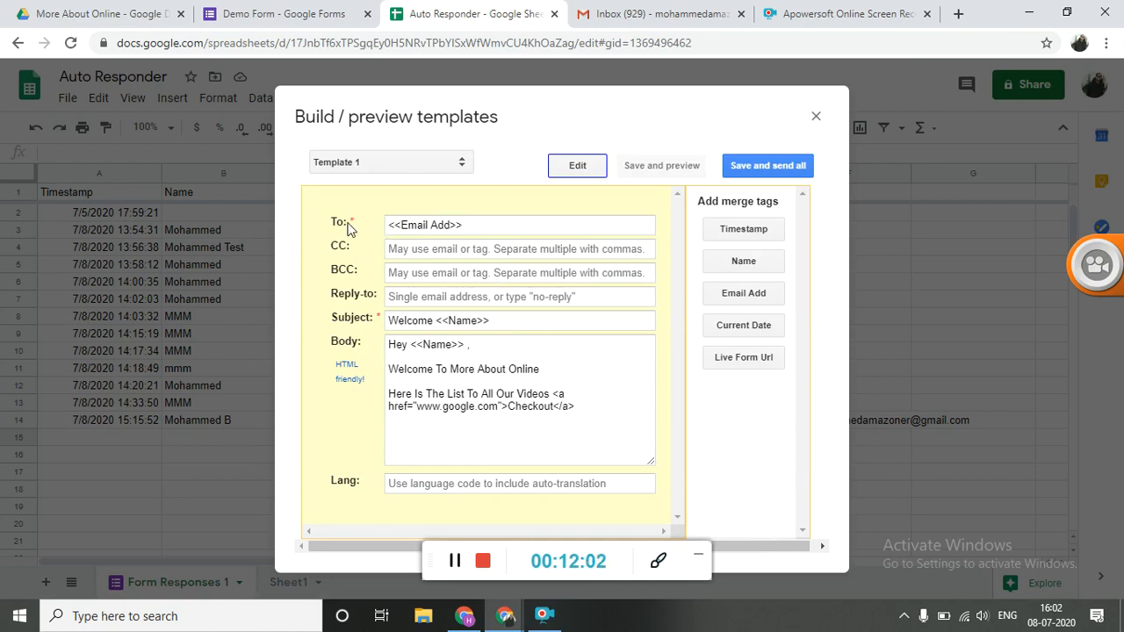
Clear the existing recipient, subject, and body text from Template 1
left_click(491, 225)
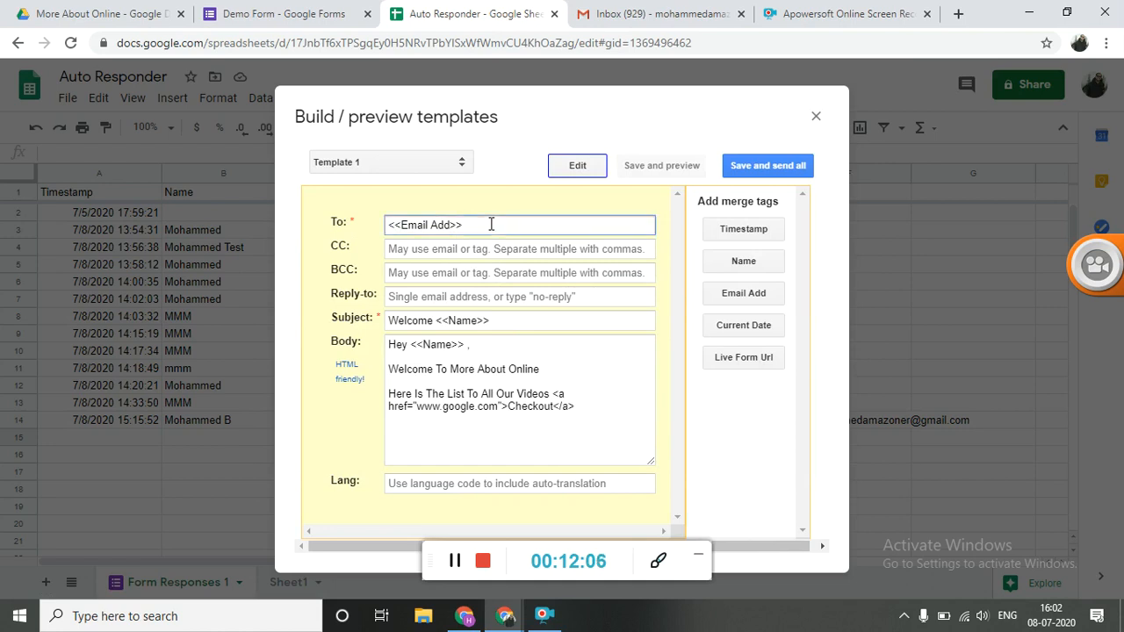
key("ctrl+a")
key("BackSpace")
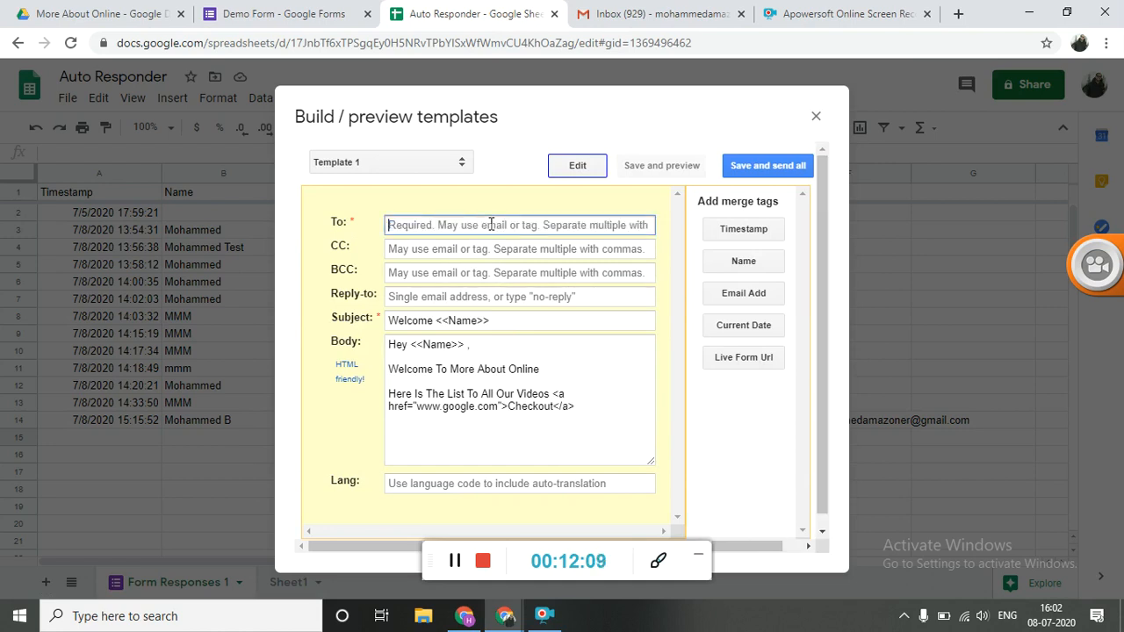
key("Tab")
key("Tab")
key("Tab")
key("Tab")
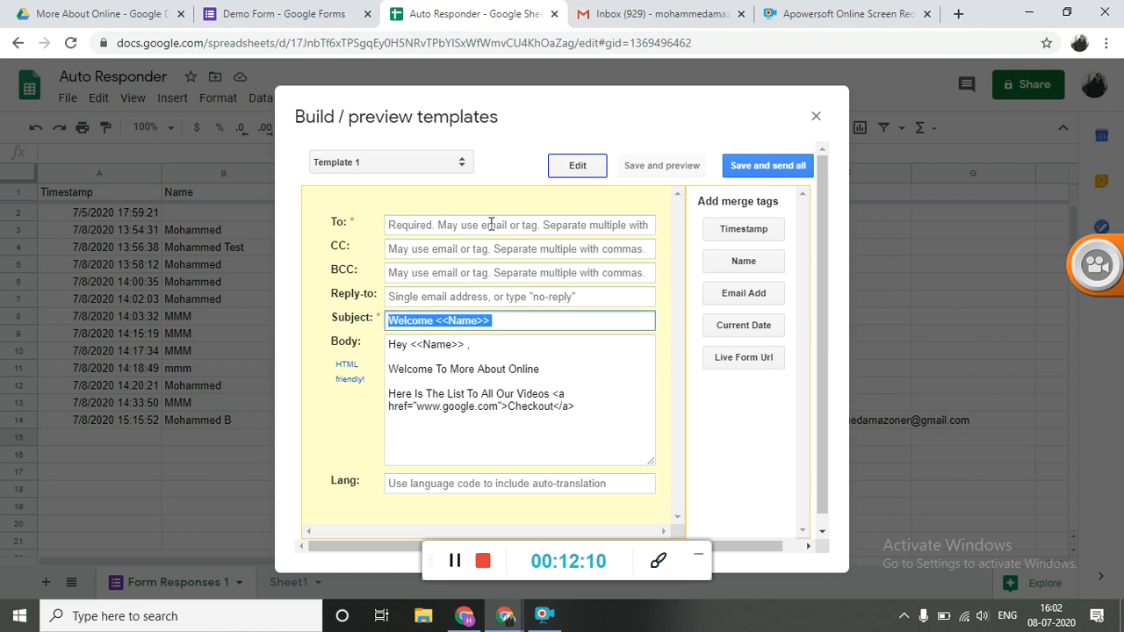
key("BackSpace")
key("Tab")
key("Tab")
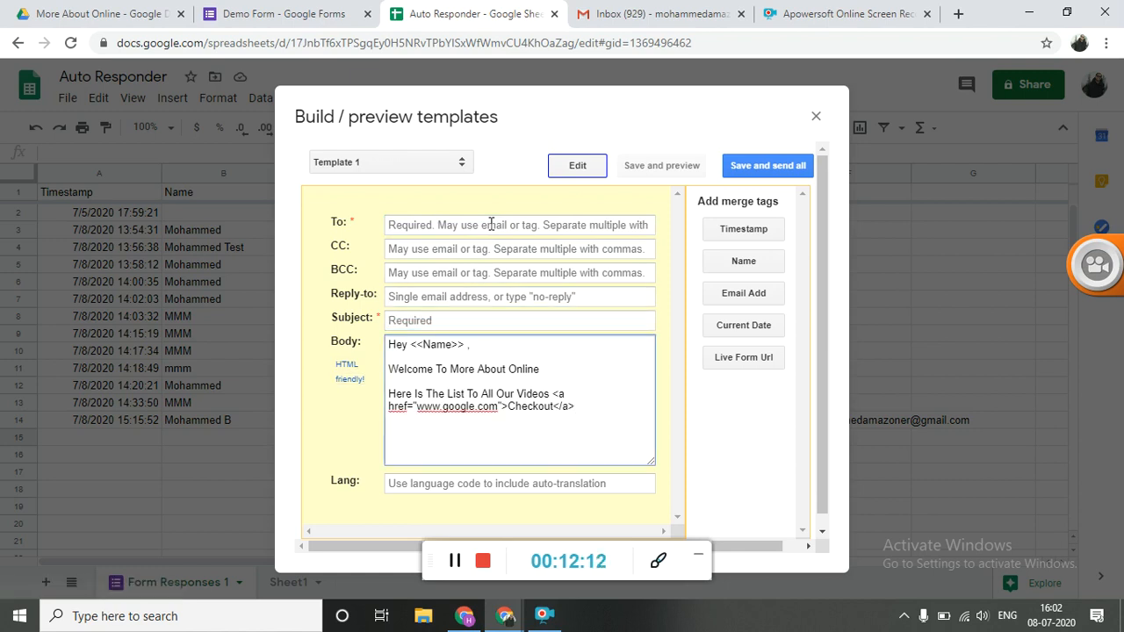
key("ctrl+a")
key("BackSpace")
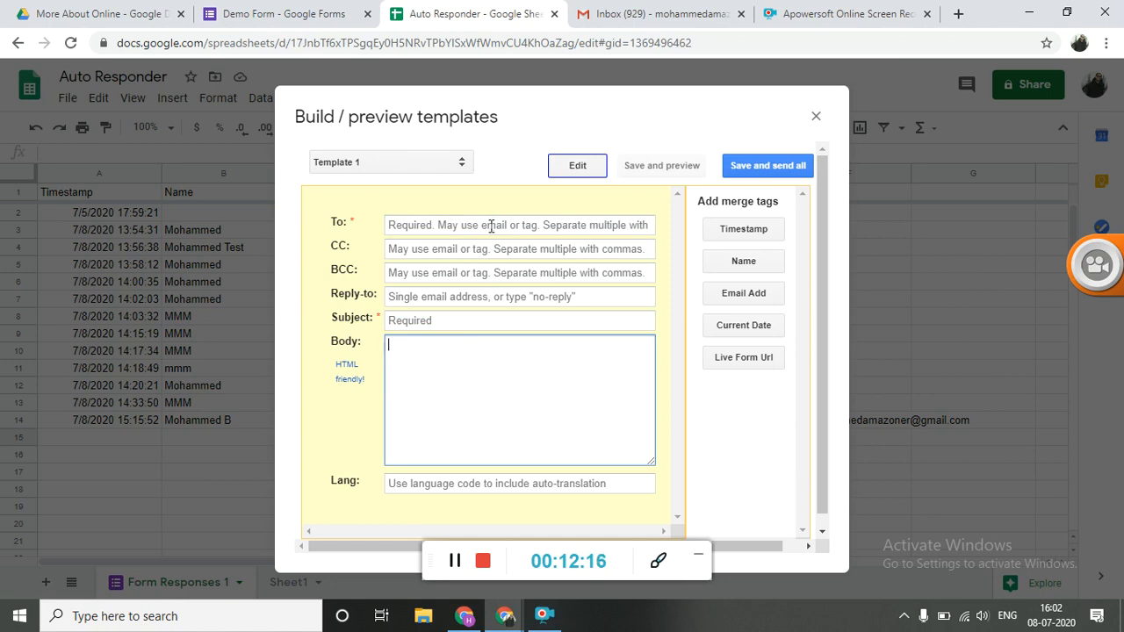
Insert the Email Add merge tag as Template 1's recipient and enter the reply-to email address
left_click(492, 226)
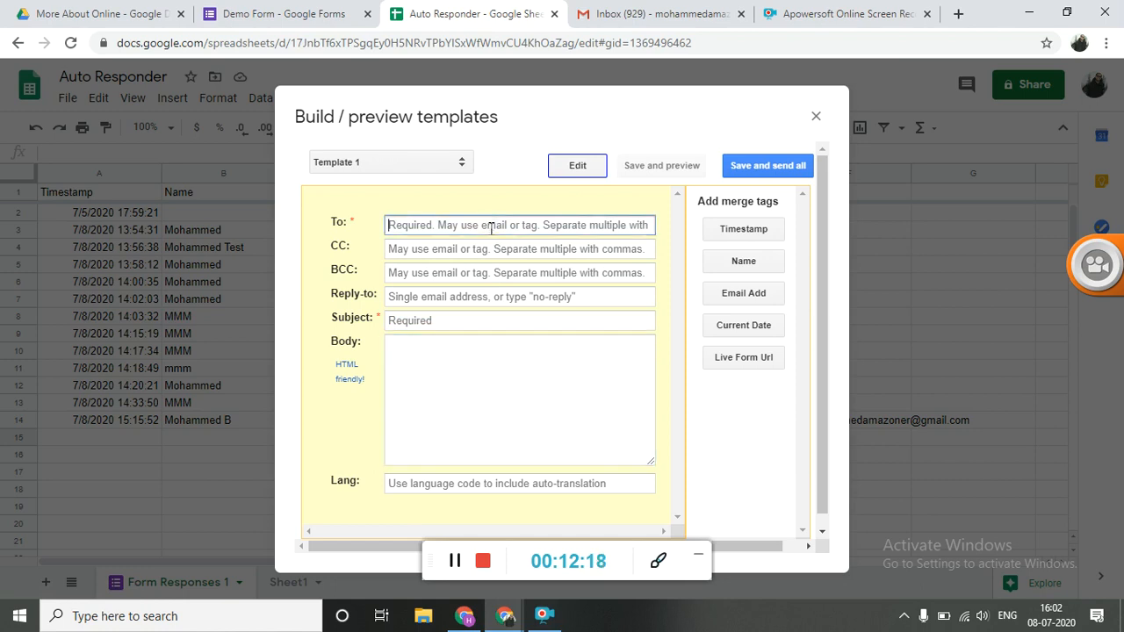
left_click(736, 295)
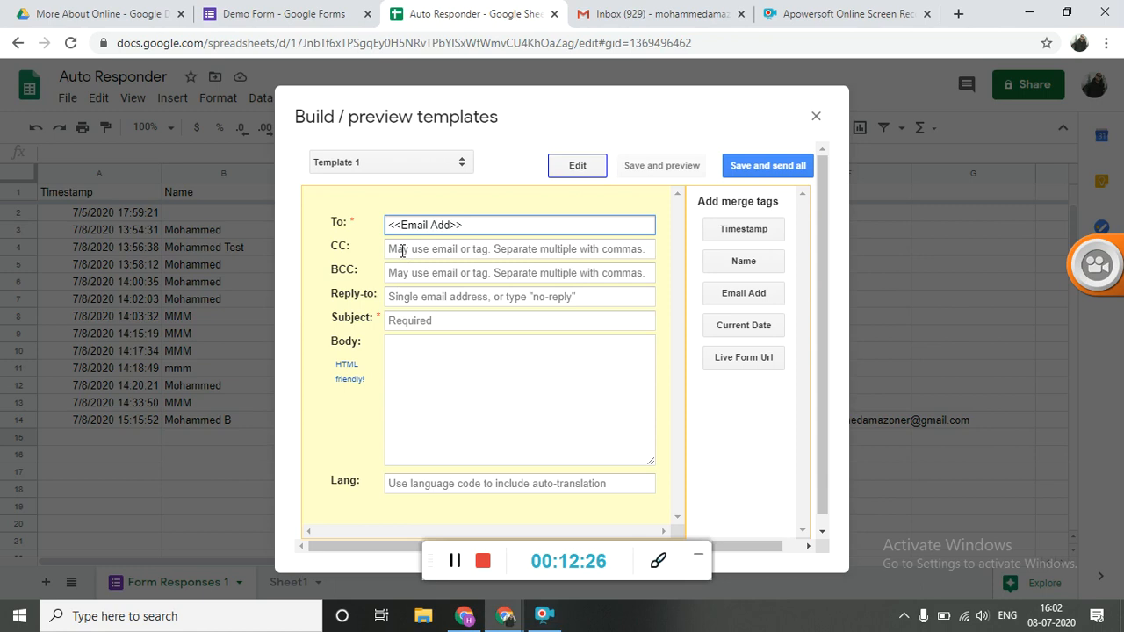
left_click(429, 298)
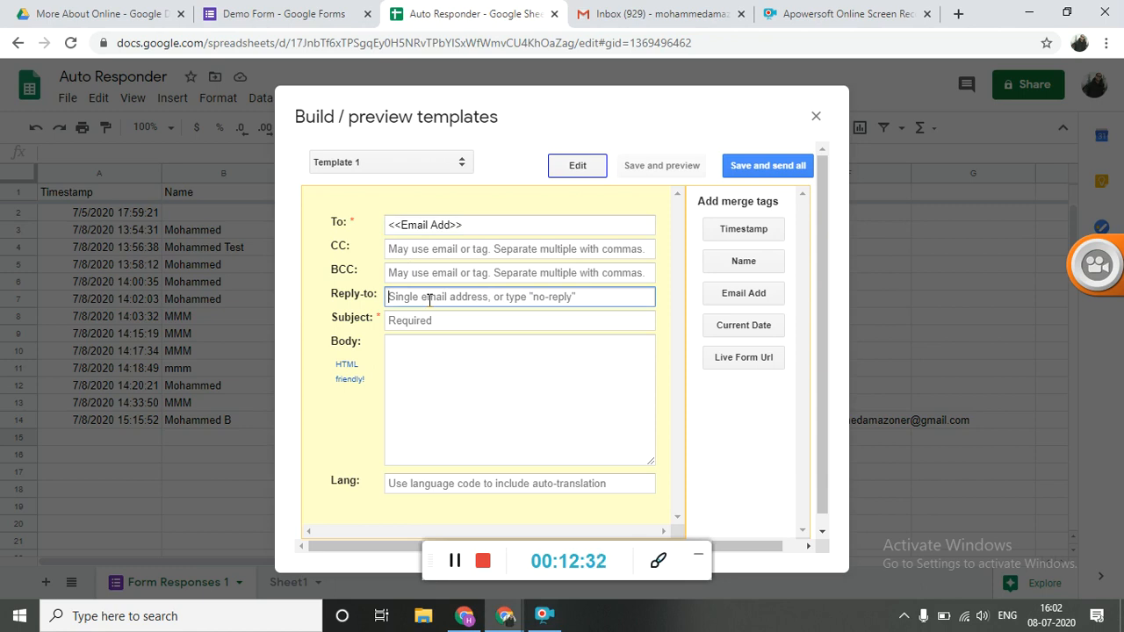
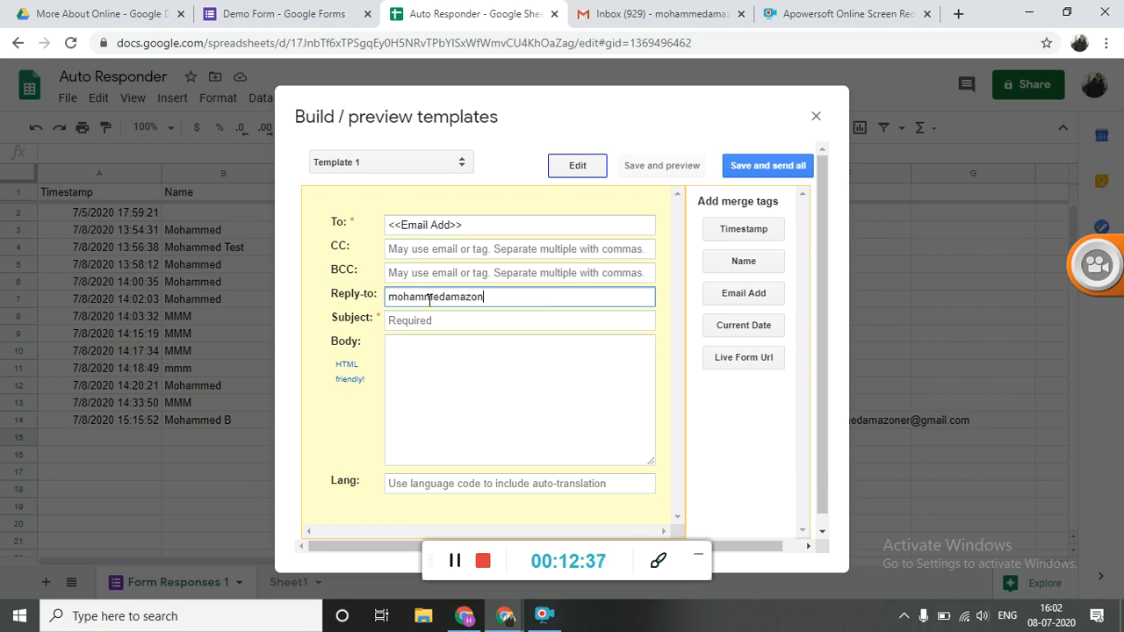
Enter "Welcome To More About Online" as the subject of Template 1
key("Tab")
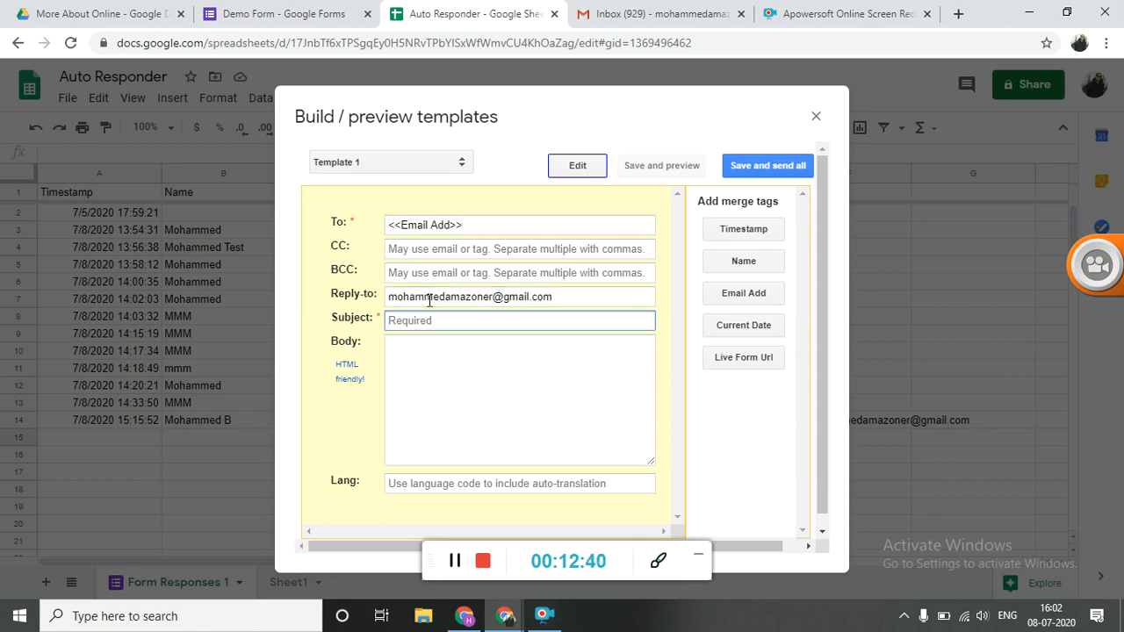
type("Welcome To More A")
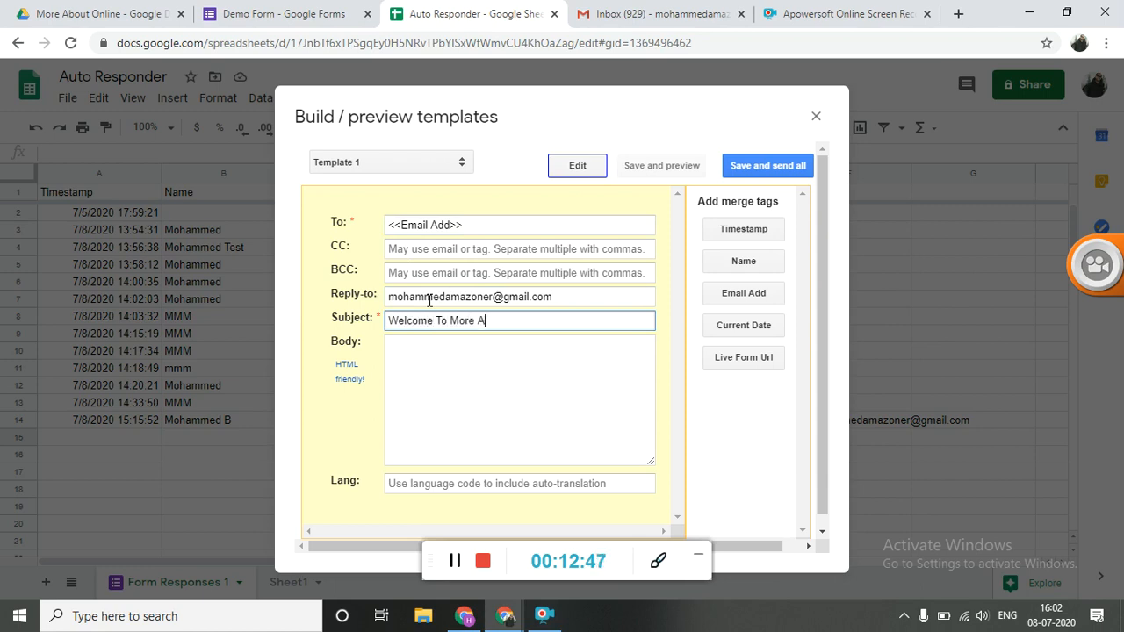
type("bout Online")
Begin the template body with the greeting "Hey <<Name>> ," using the Name merge tag without its "Name:" label
key("Tab")
key("Tab")
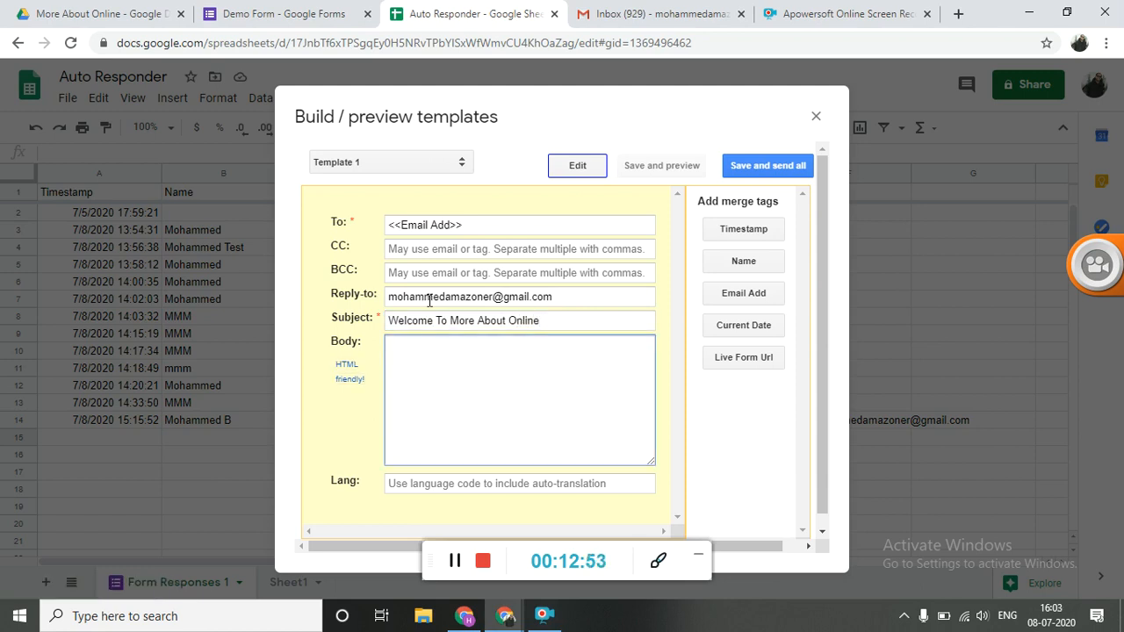
type("Hey")
left_click(734, 269)
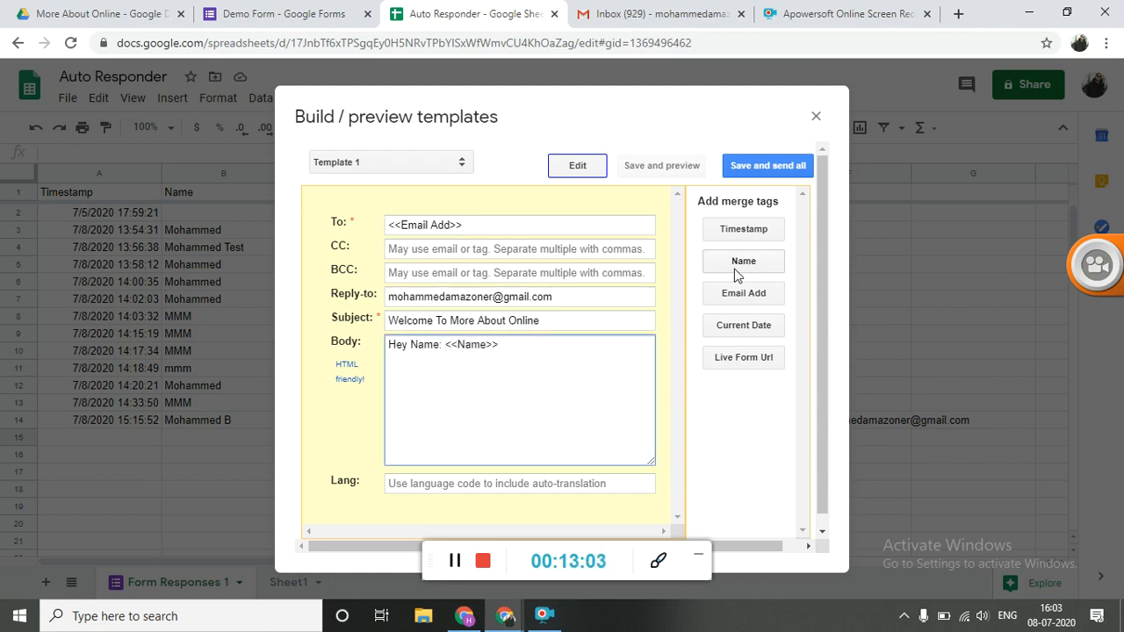
key("shift+Left")
key("shift+Left")
key("shift+Left")
key("shift+Left")
key("shift+Left")
key("shift+Left")
key("BackSpace")
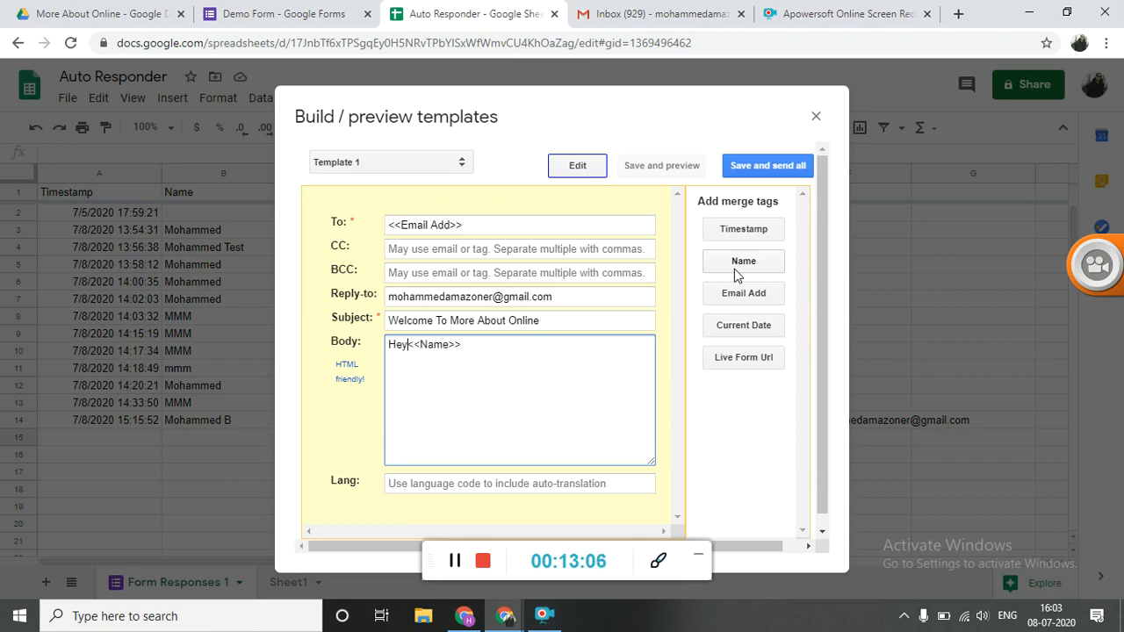
key("End")
type(",")
Add the line "Welcome To More About Online." below the greeting in the template body
key("Return")
type("We")
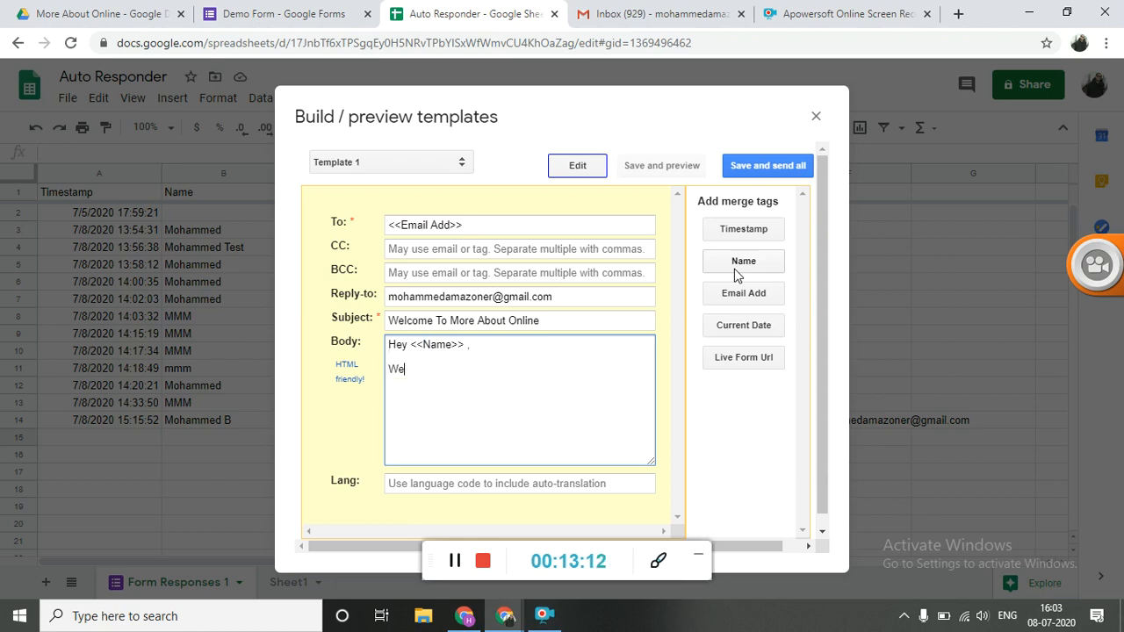
type("lcome To More About")
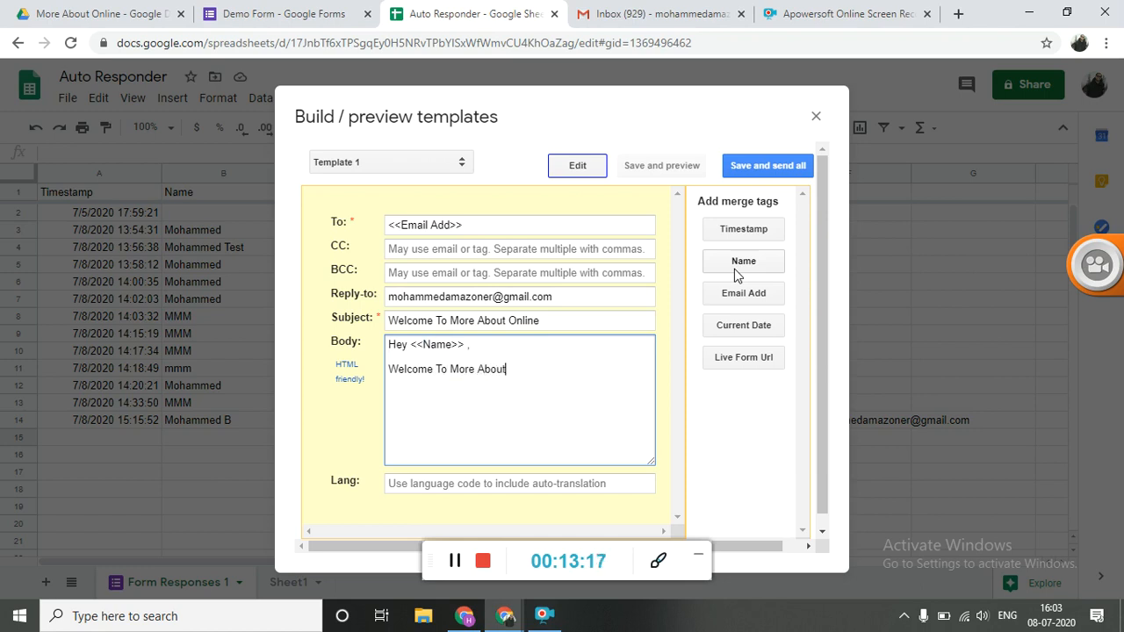
type(" On")
key("BackSpace")
type("nline.")
Add the line "Checkout The Playlist Here" below the welcome line in the body
key("Return")
type("Checkout ")
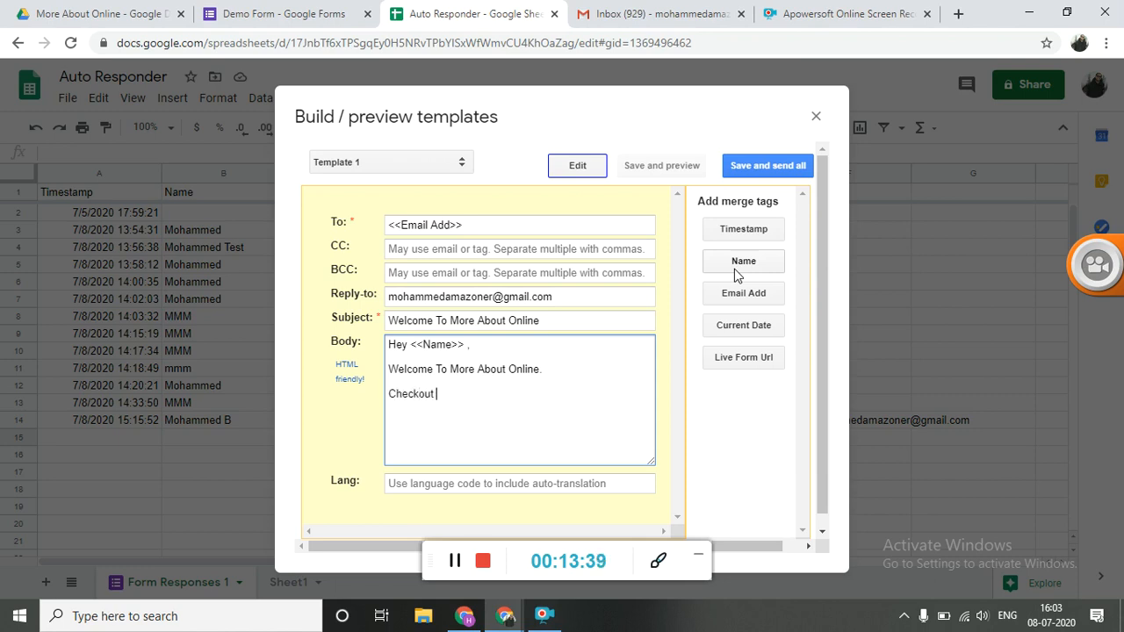
type("The Playlist Here")
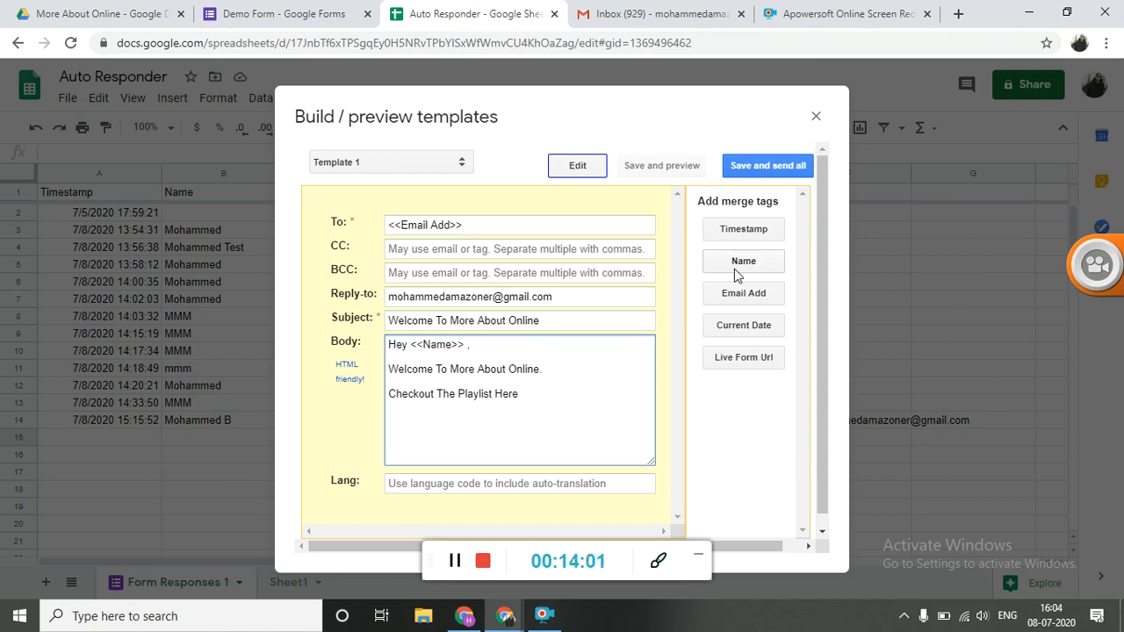
Copy the HTML snippet <a href="url">link text</a> from the Steps slide in Google Slides and paste it after "Checkout The Playlist Here"
key("alt+Tab")
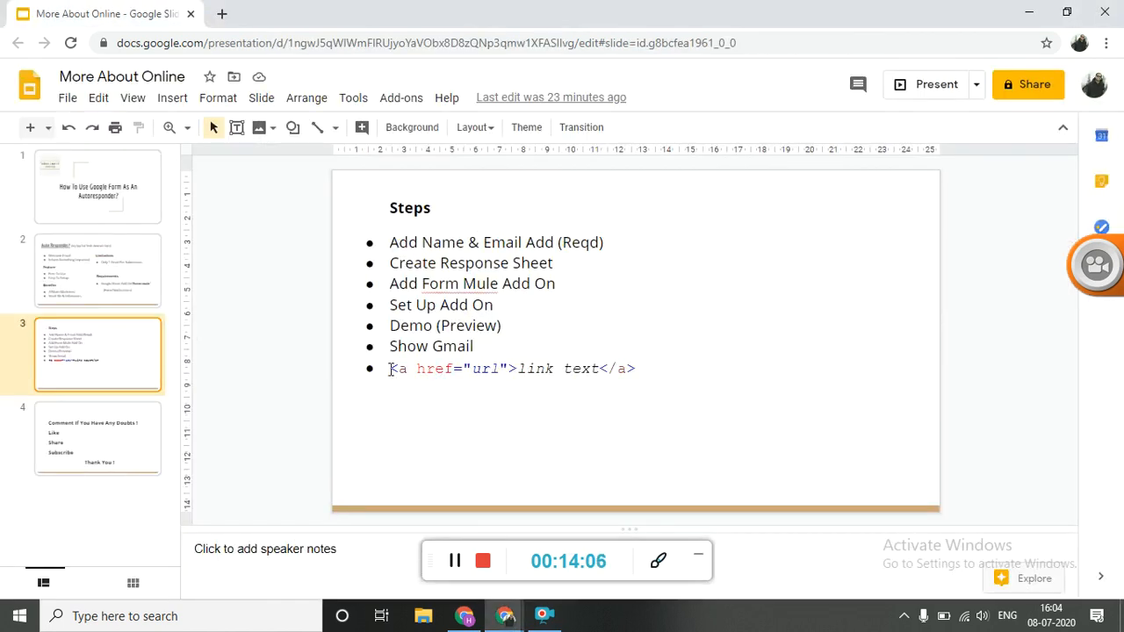
left_click_drag(392, 369, 640, 369)
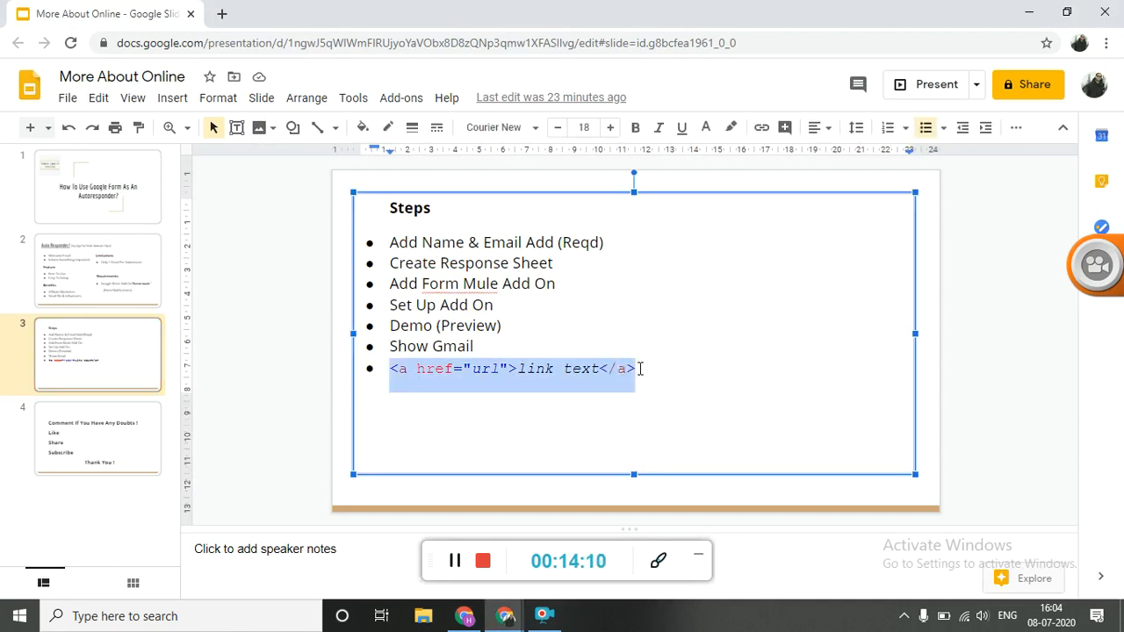
key("ctrl+c")
key("alt+Tab")
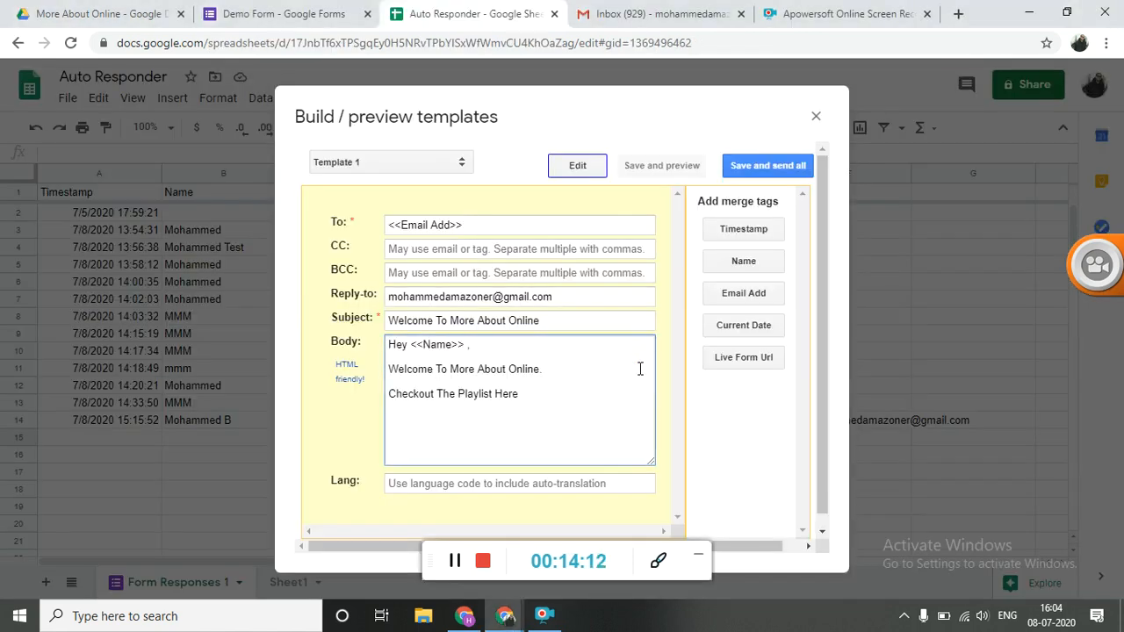
key("ctrl+v")
key("Left")
key("Left")
key("Left")
key("Left")
key("Left")
key("Left")
key("Left")
key("Left")
key("Left")
key("Left")
key("Left")
key("Left")
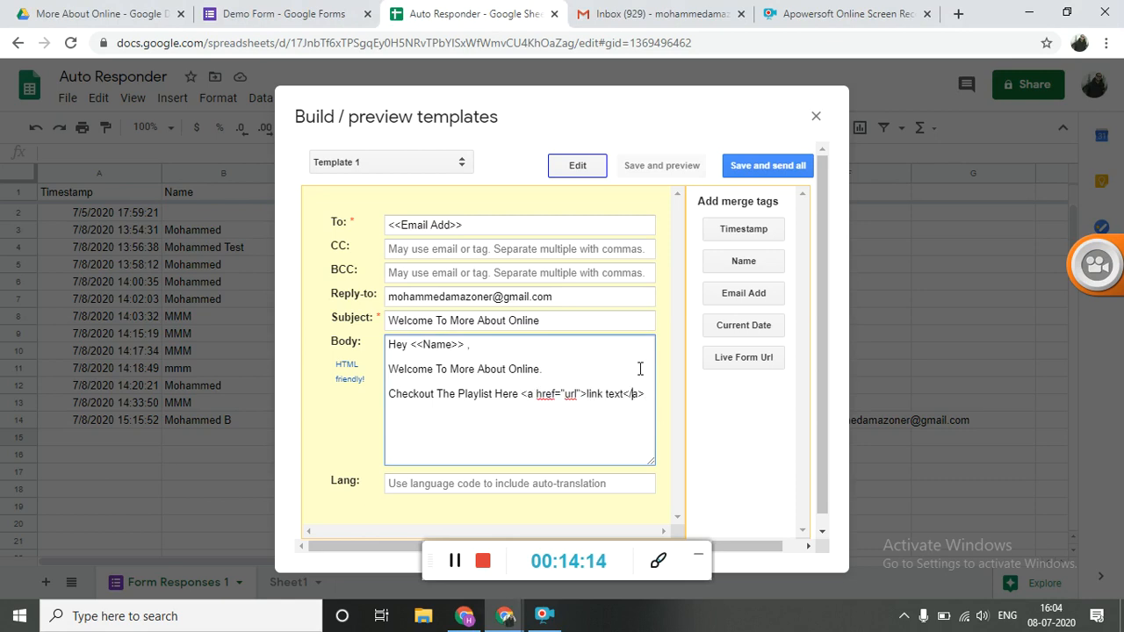
key("Left")
key("Left")
key("Left")
key("BackSpace")
key("BackSpace")
key("BackSpace")
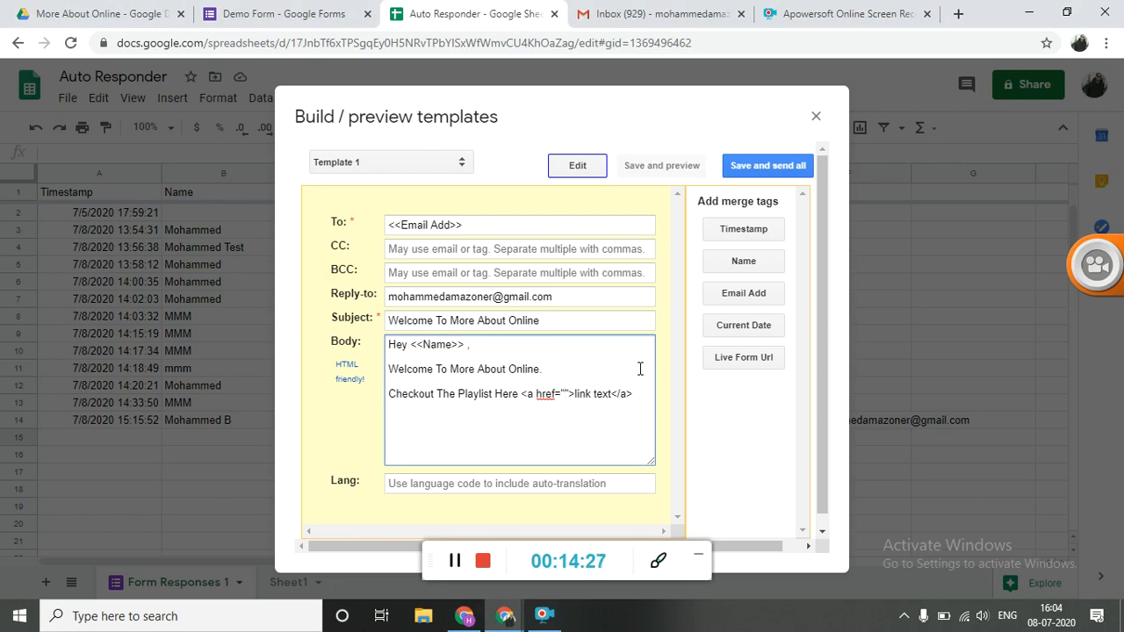
type("www.go")
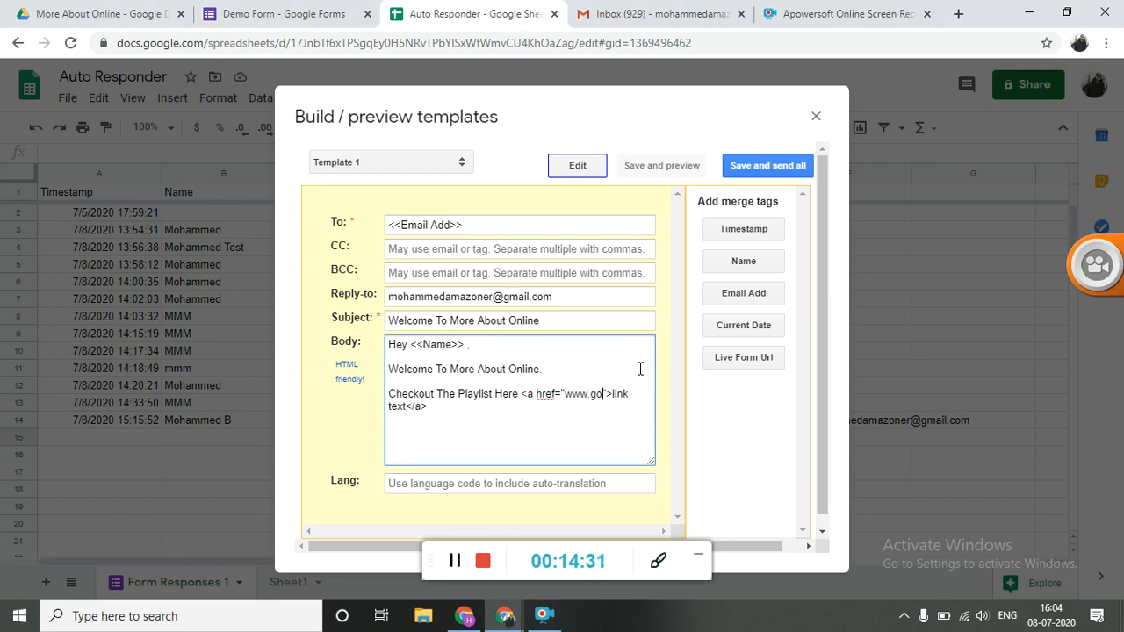
type("ogle.c")
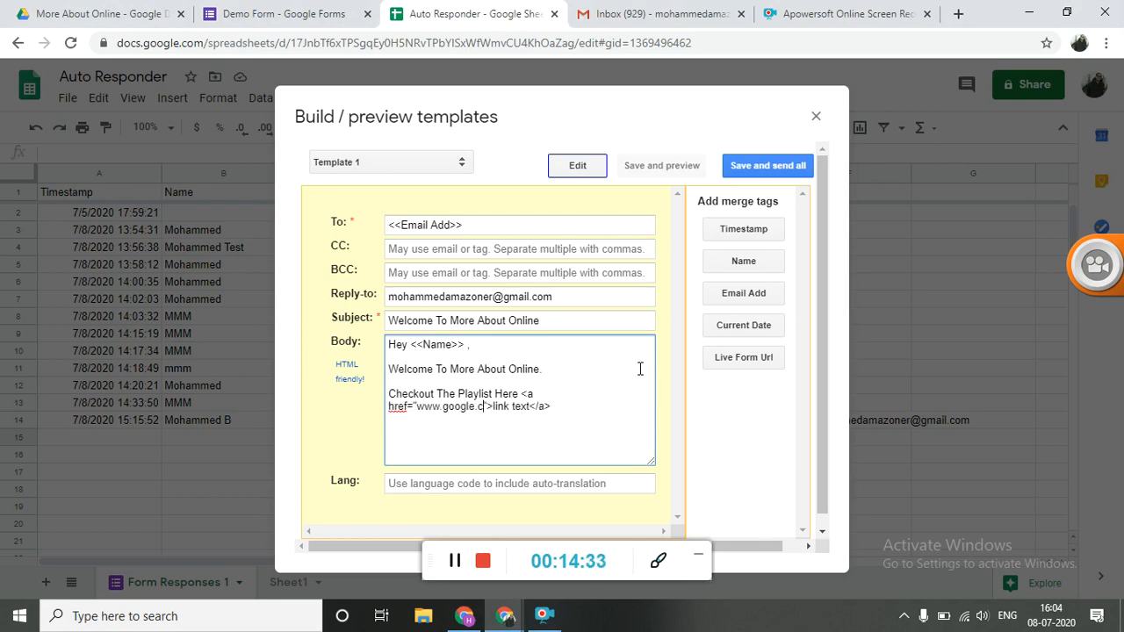
type("om")
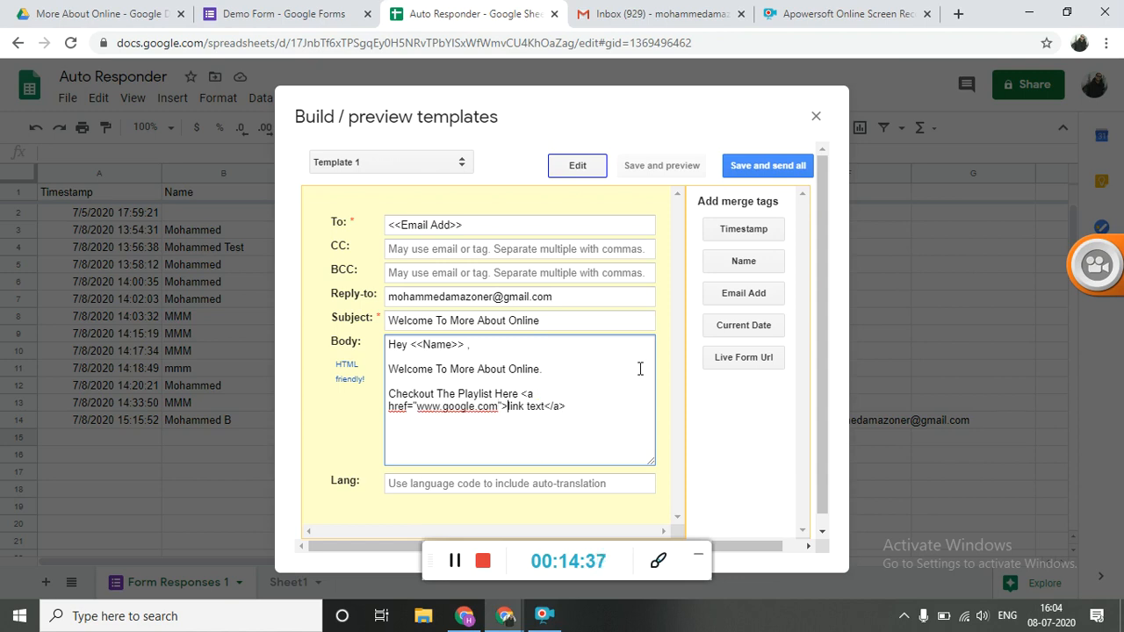
Replace the "link text" placeholder in the link tag with "More Details"
key("Right")
key("Right")
key("ctrl+shift+Right")
key("ctrl+shift+Right")
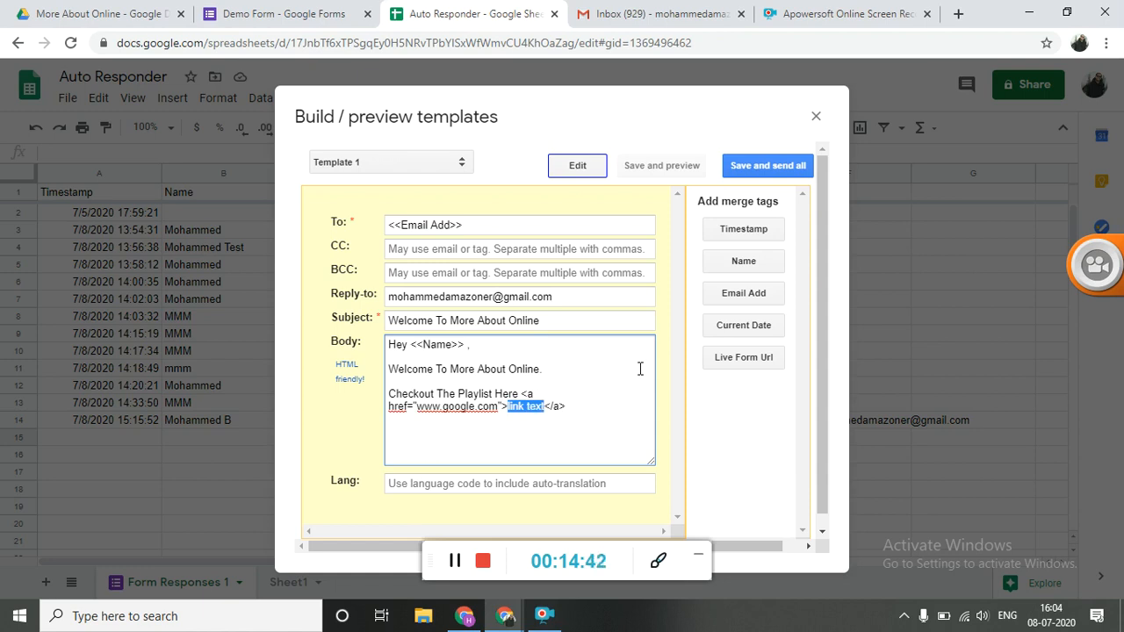
type("More Deta")
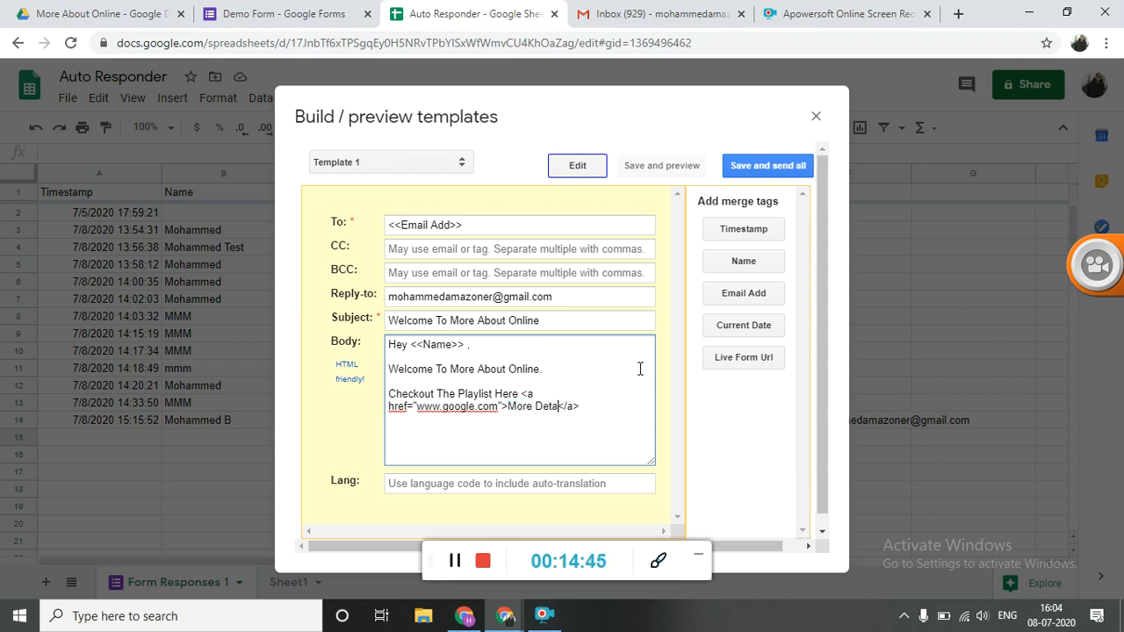
type("ils")
Save and preview the finished Template 1, and close the template builder
left_click(632, 416)
left_click(677, 167)
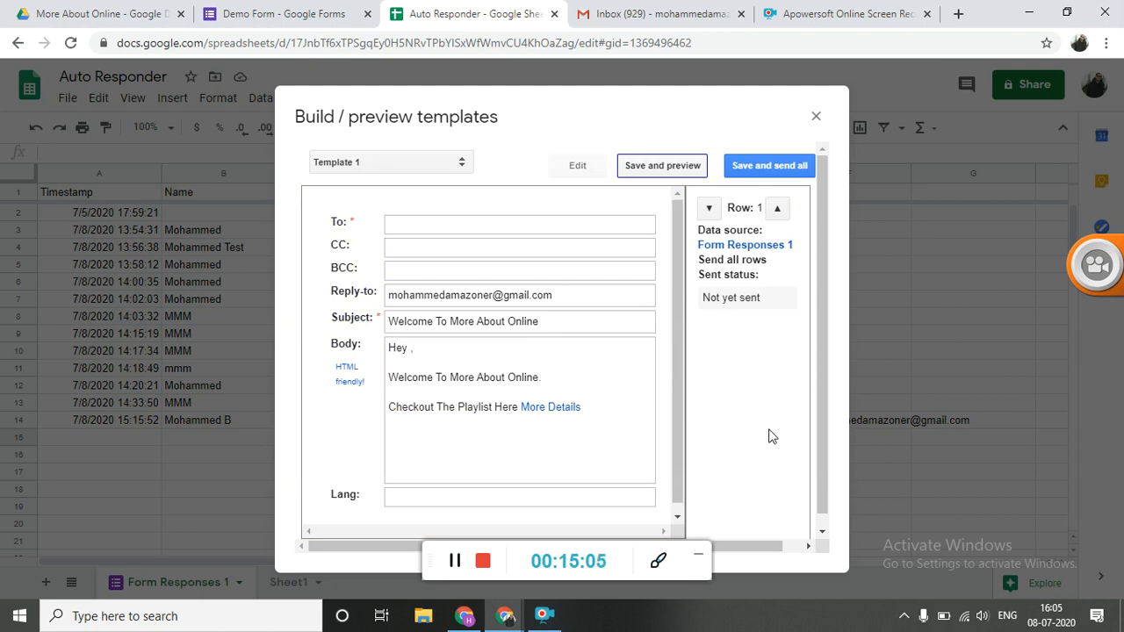
left_click(817, 117)
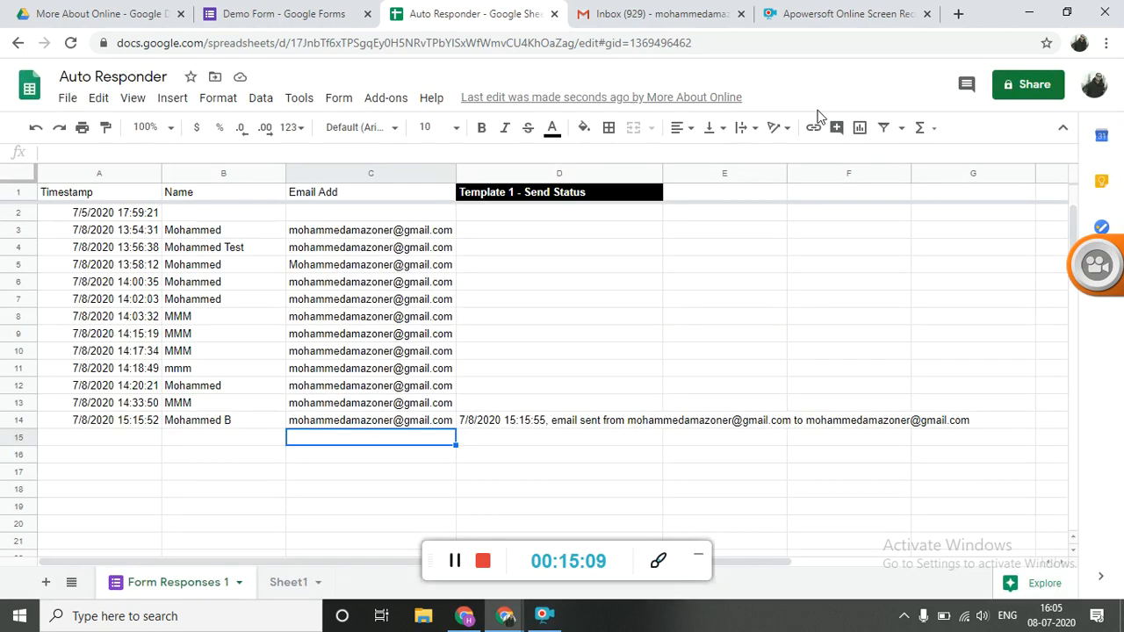
left_click(618, 408)
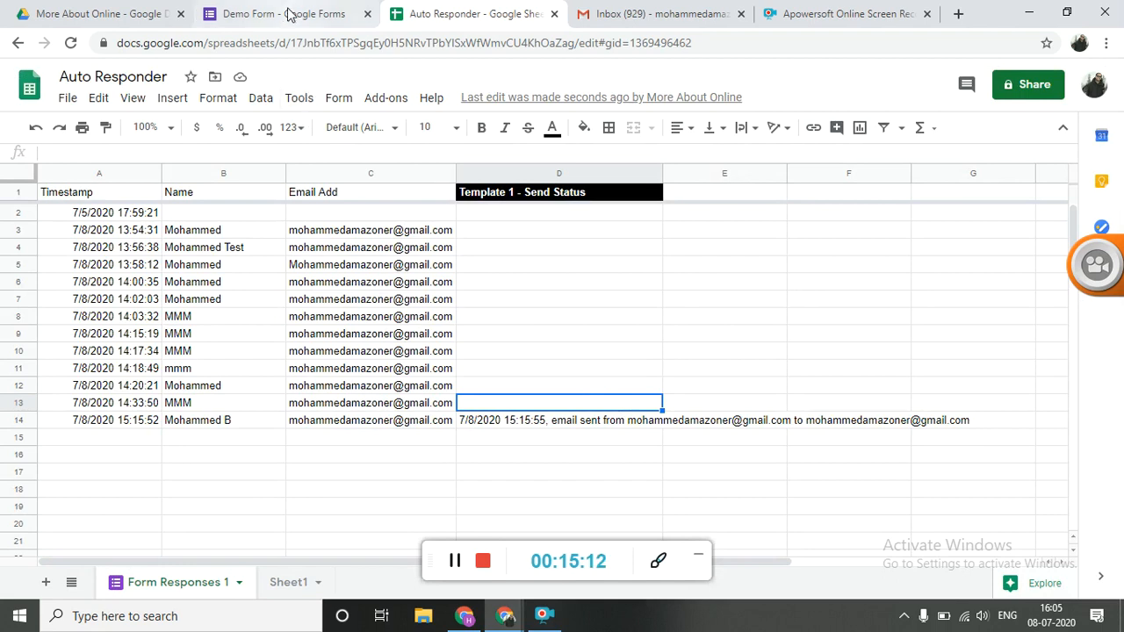
Switch to the Demo Form's questions in Google Forms and open the form's live preview
left_click(290, 15)
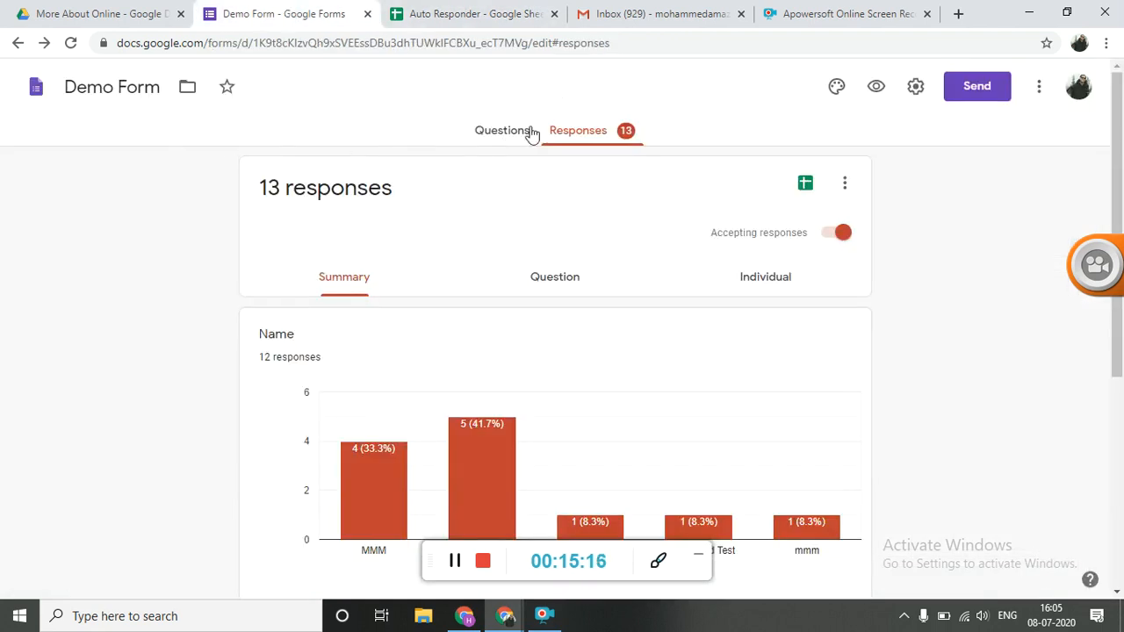
left_click(527, 132)
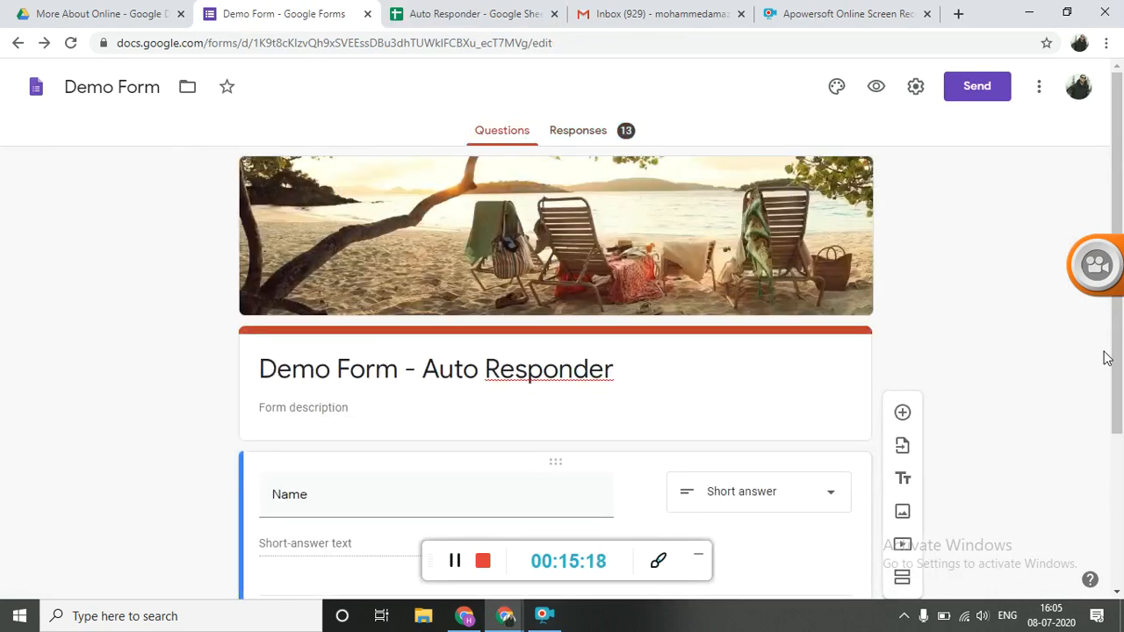
left_click(876, 87)
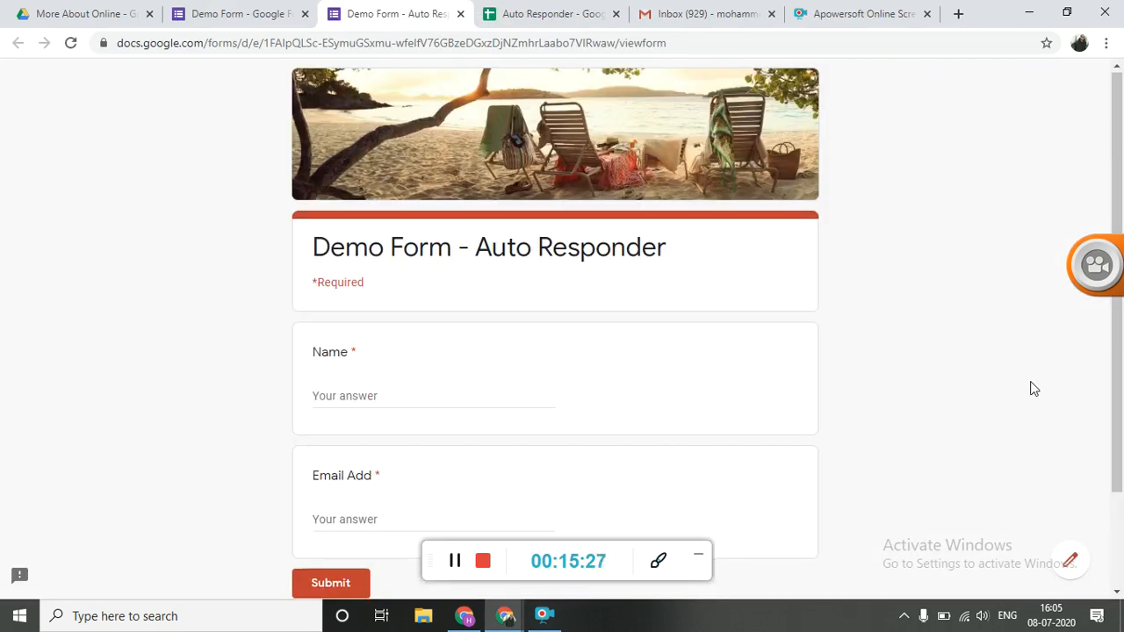
Enter "More About Online" as the Name answer in the live form
scroll(1034, 389, "down", 1)
scroll(1035, 389, "down", 1)
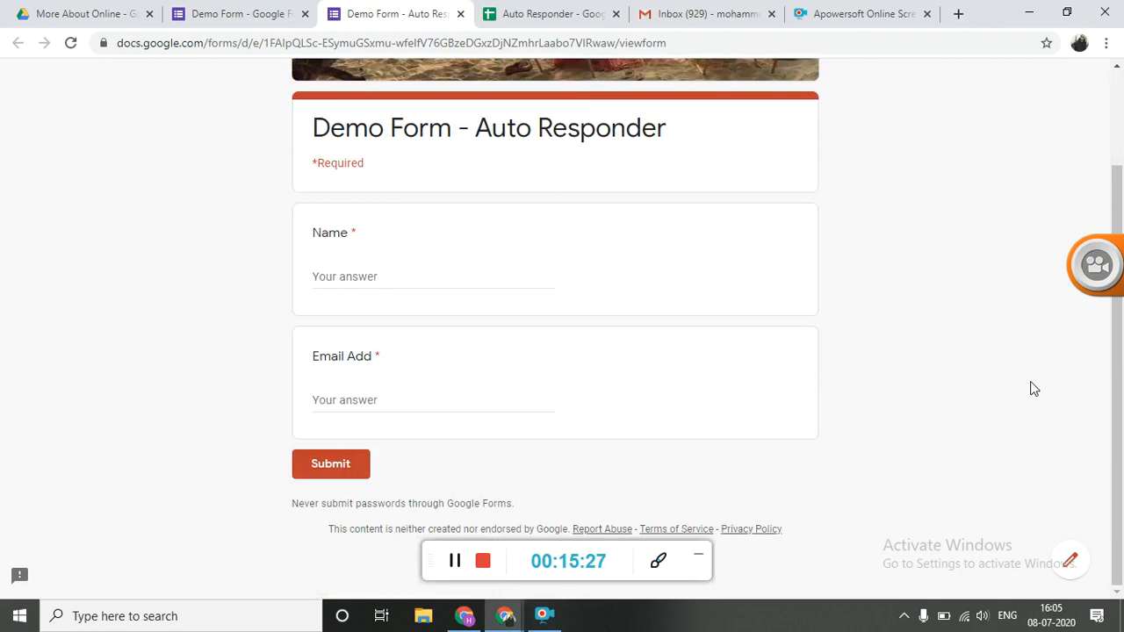
left_click(472, 281)
type("More")
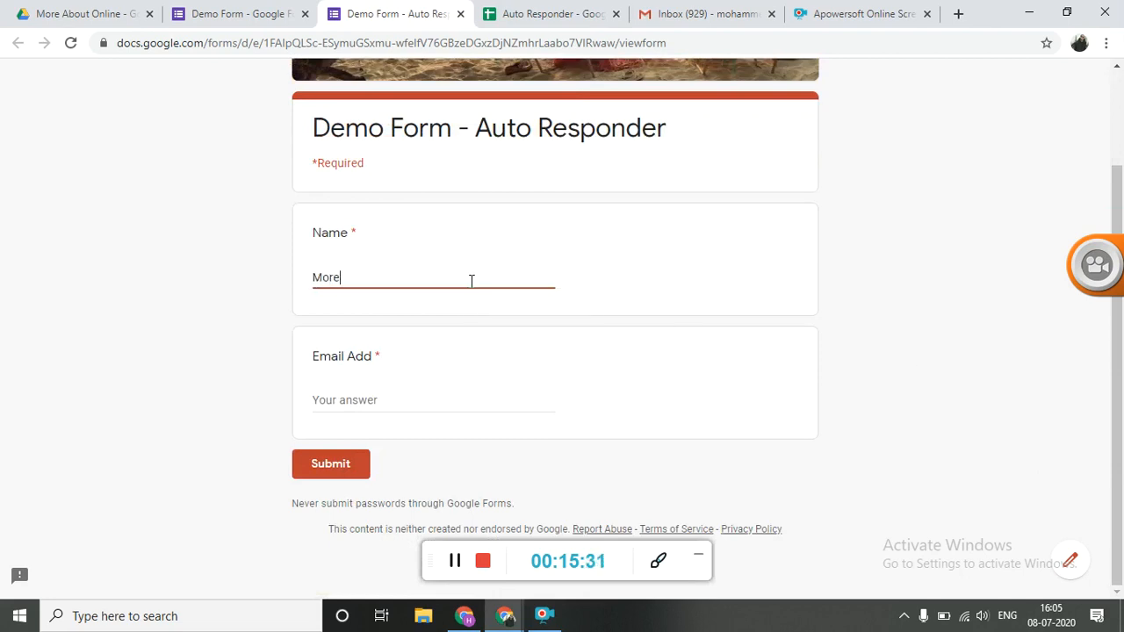
type(" About Online")
Fill in the Email Add answer with the recipient's email address and submit the form
key("Tab")
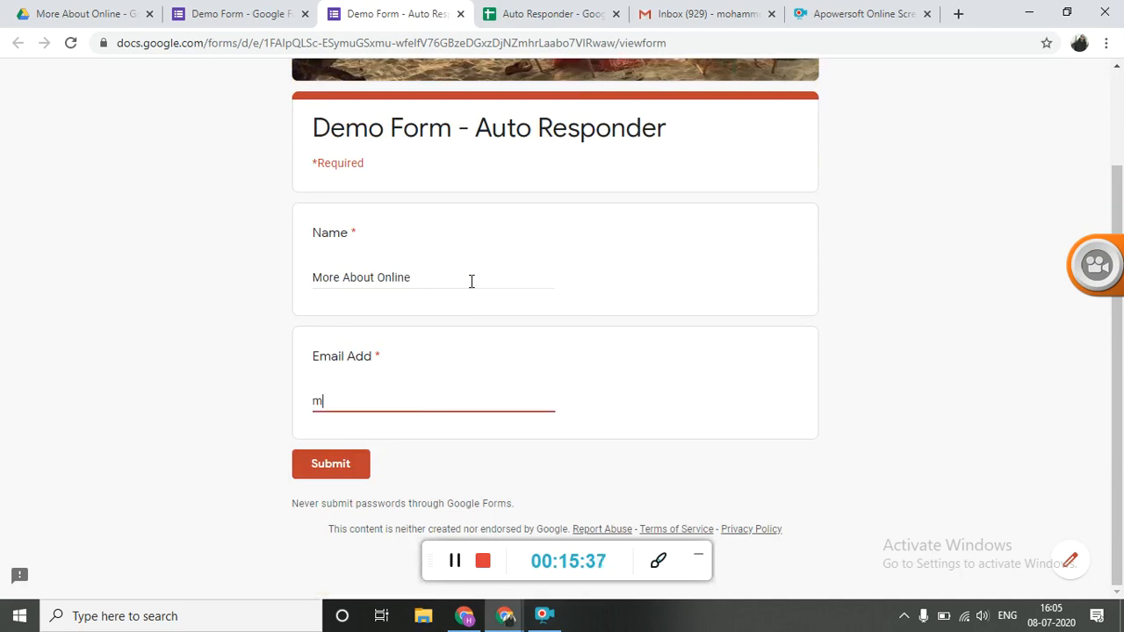
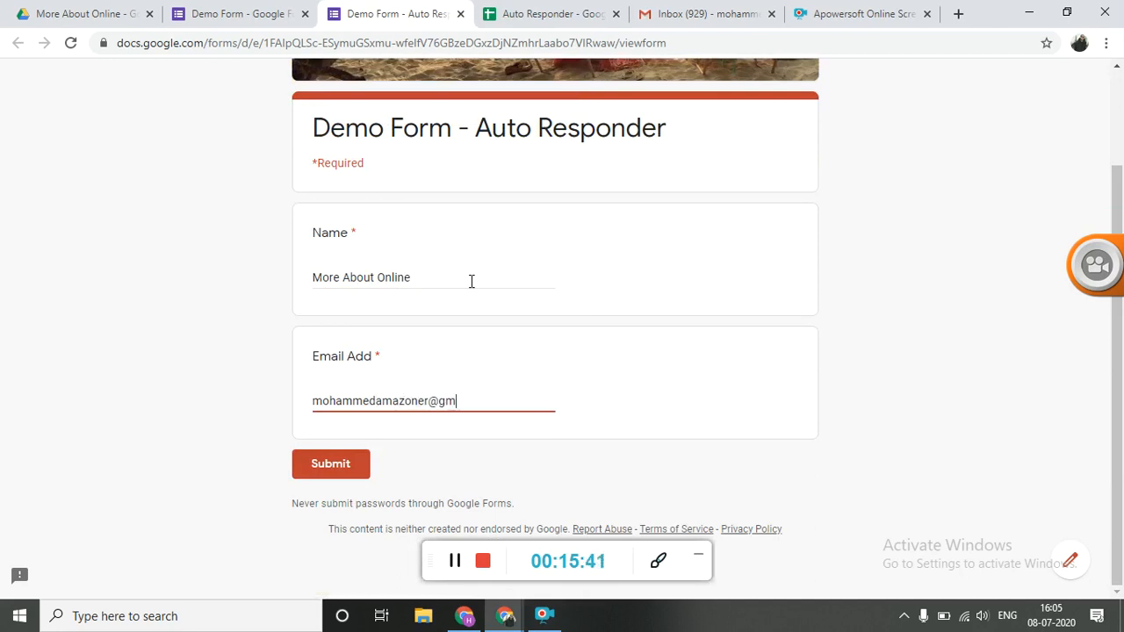
left_click(319, 466)
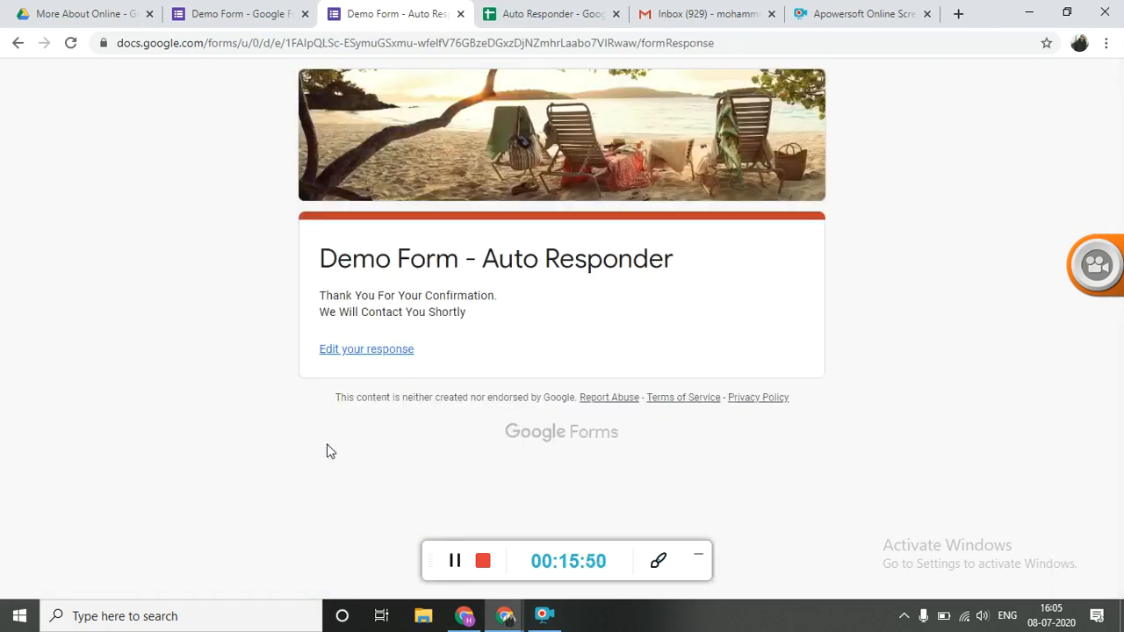
Check the Template 1 send status of the newest response in the Auto Responder sheet
left_click(539, 16)
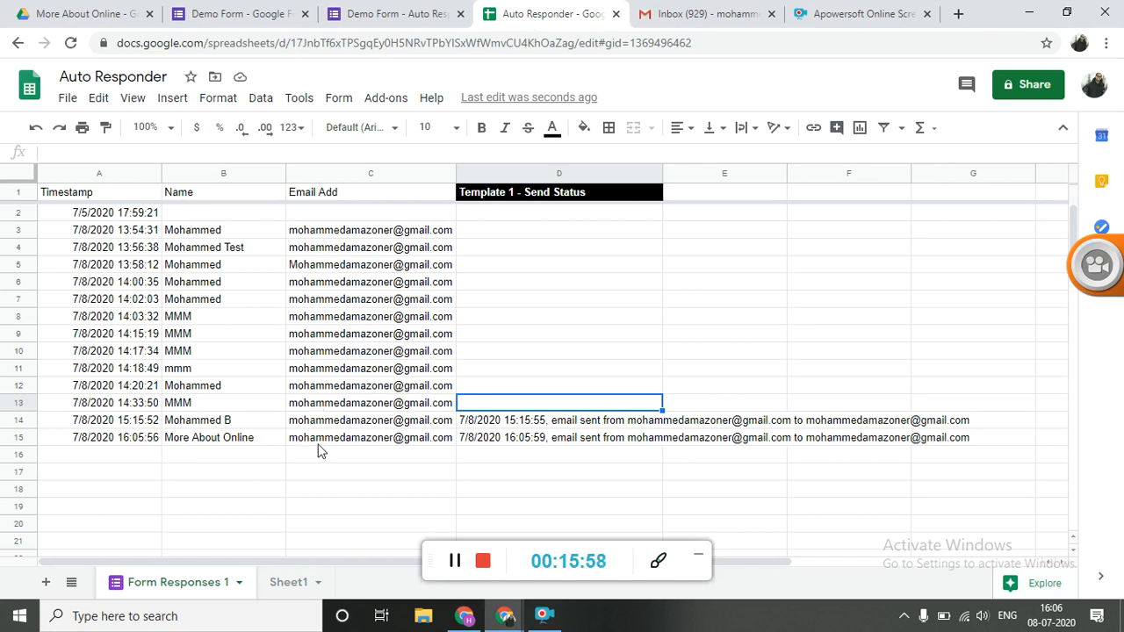
left_click(515, 441)
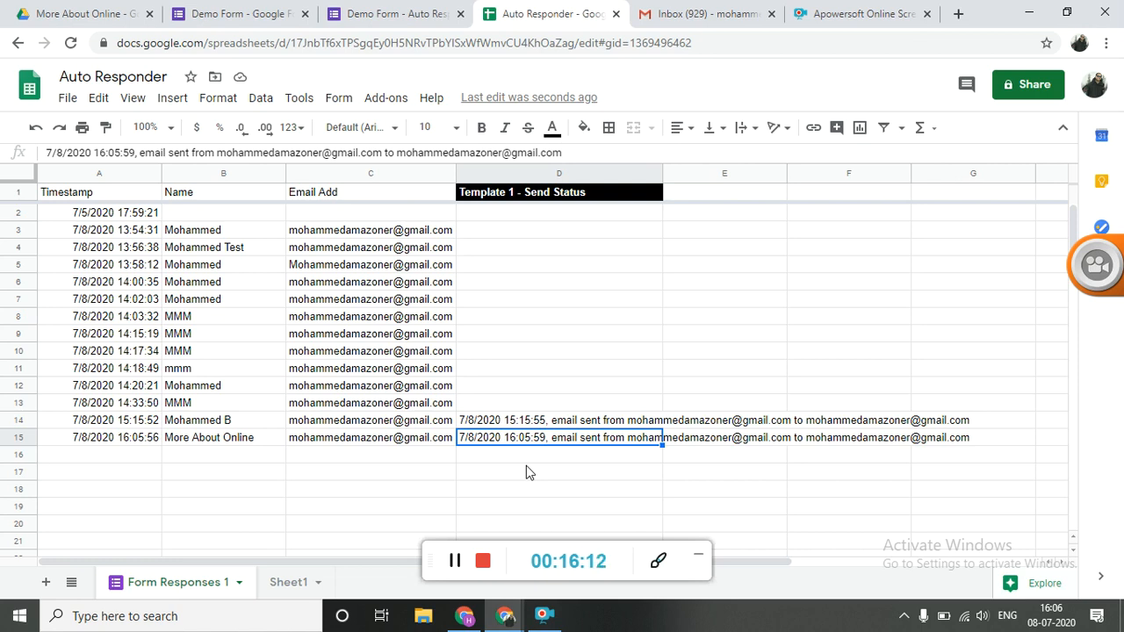
Switch to Gmail, refresh the inbox, and open the "Welcome To More About Online" email
left_click(713, 16)
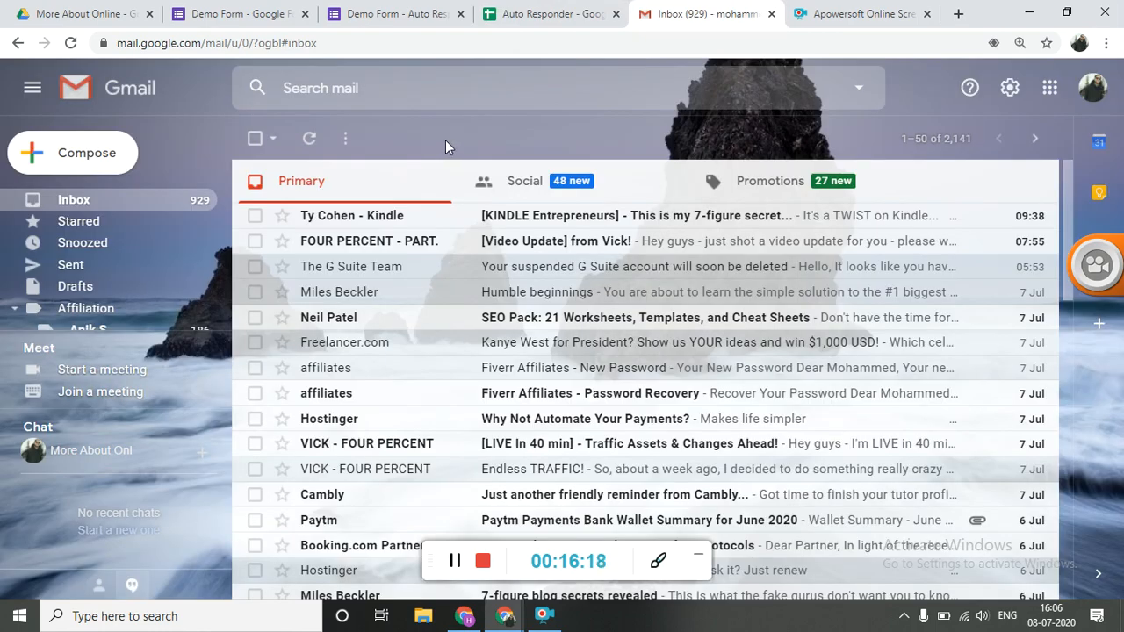
left_click(306, 142)
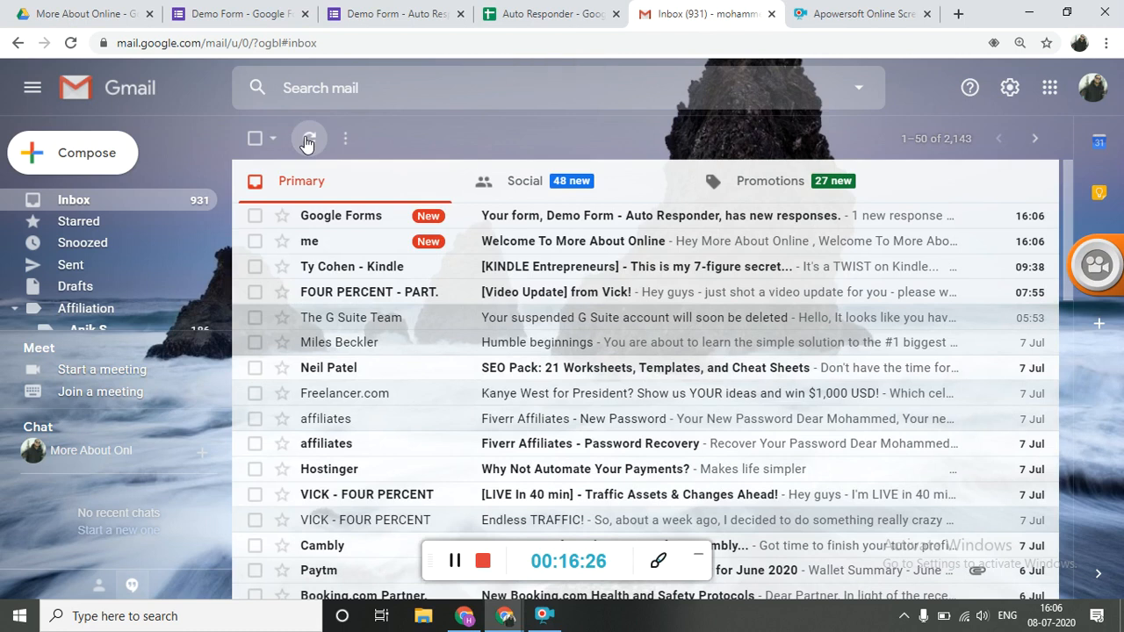
left_click(523, 251)
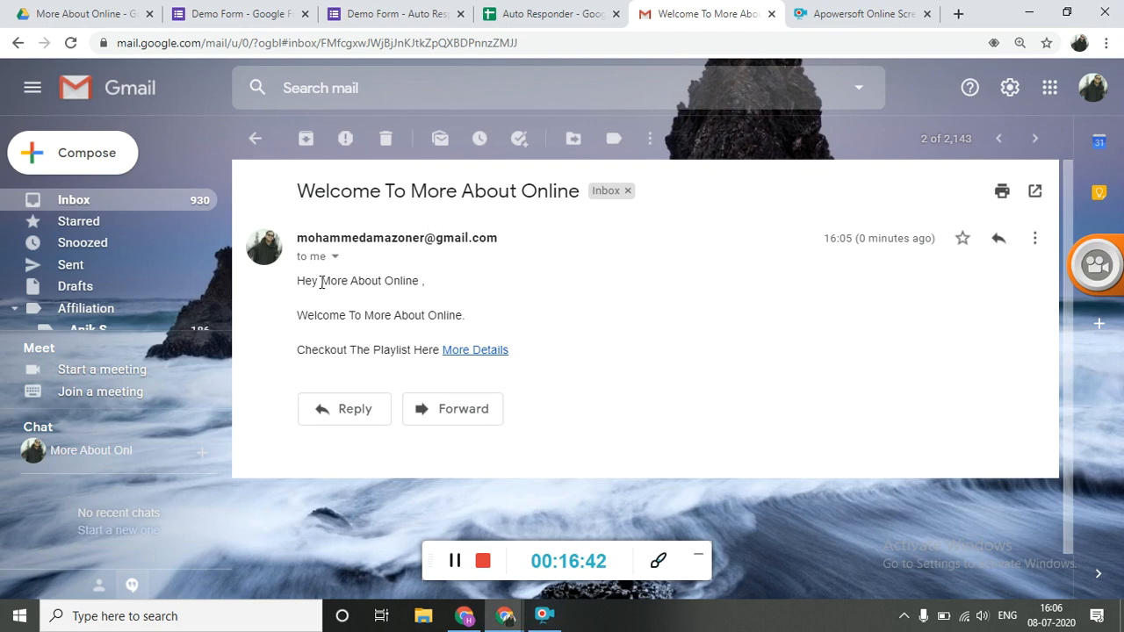
Check the merged name in the email's greeting, test the More Details link, and return to the email
left_click_drag(321, 281, 422, 284)
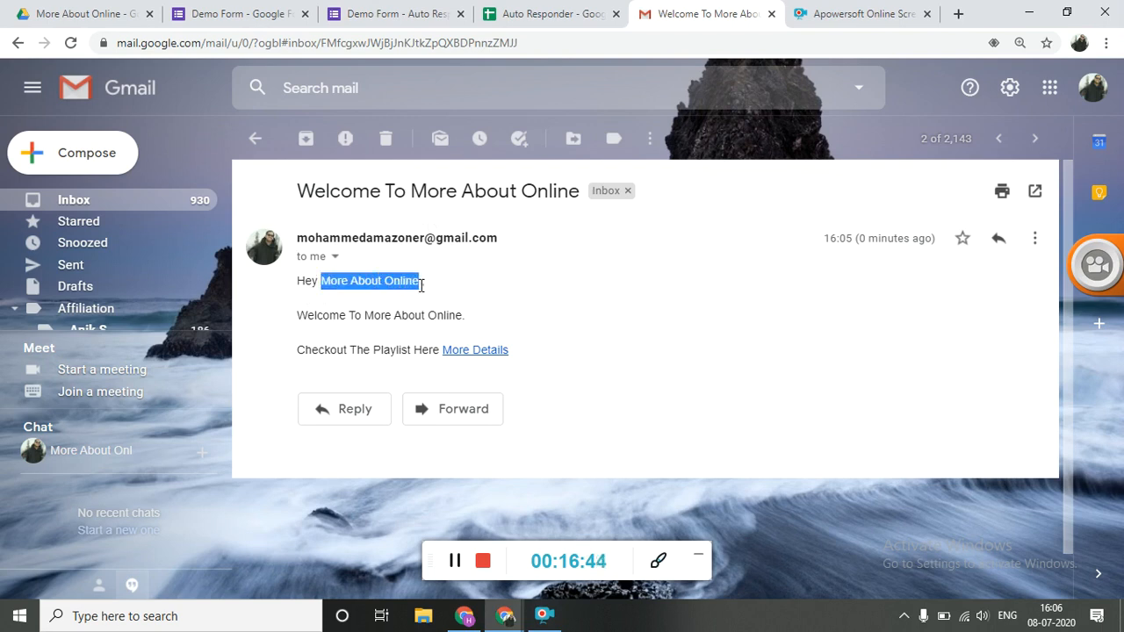
left_click(297, 328)
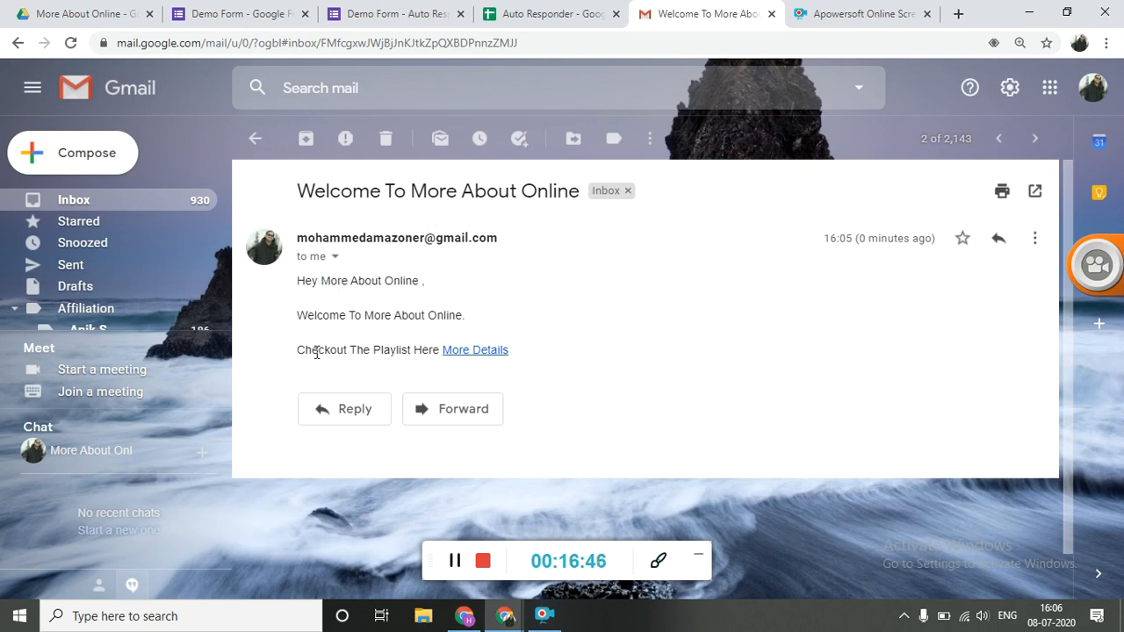
left_click(471, 354)
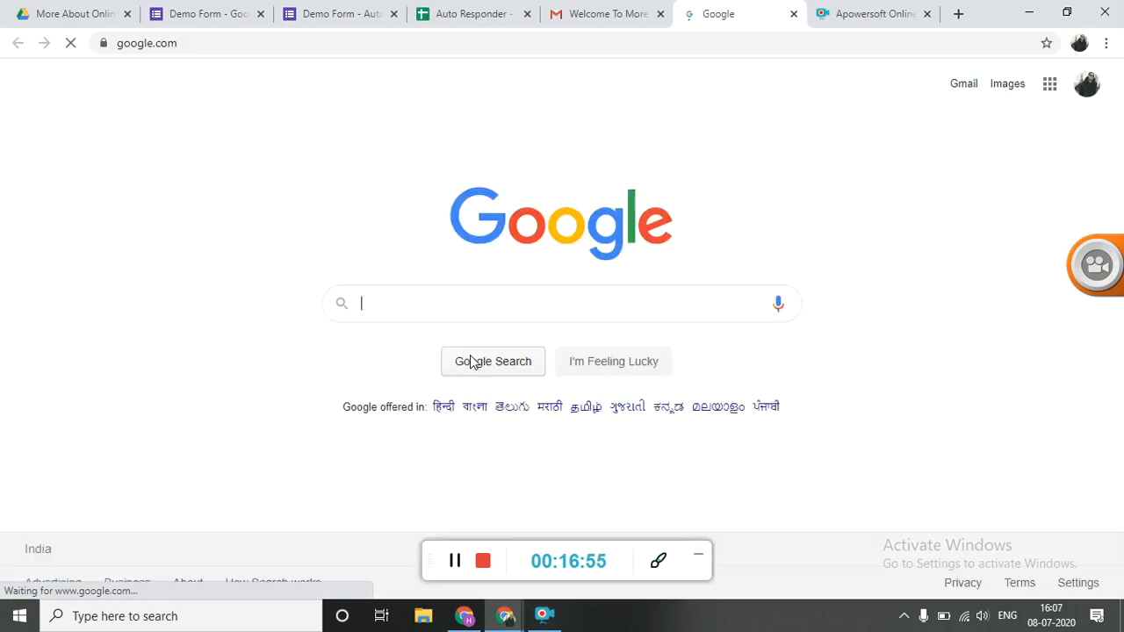
left_click(636, 9)
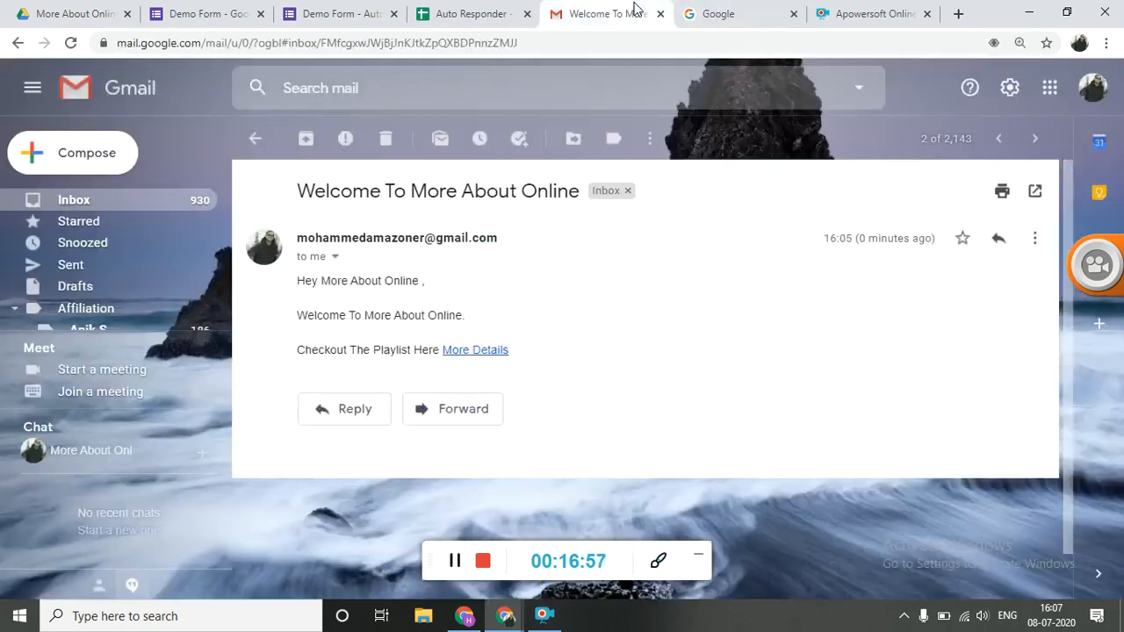